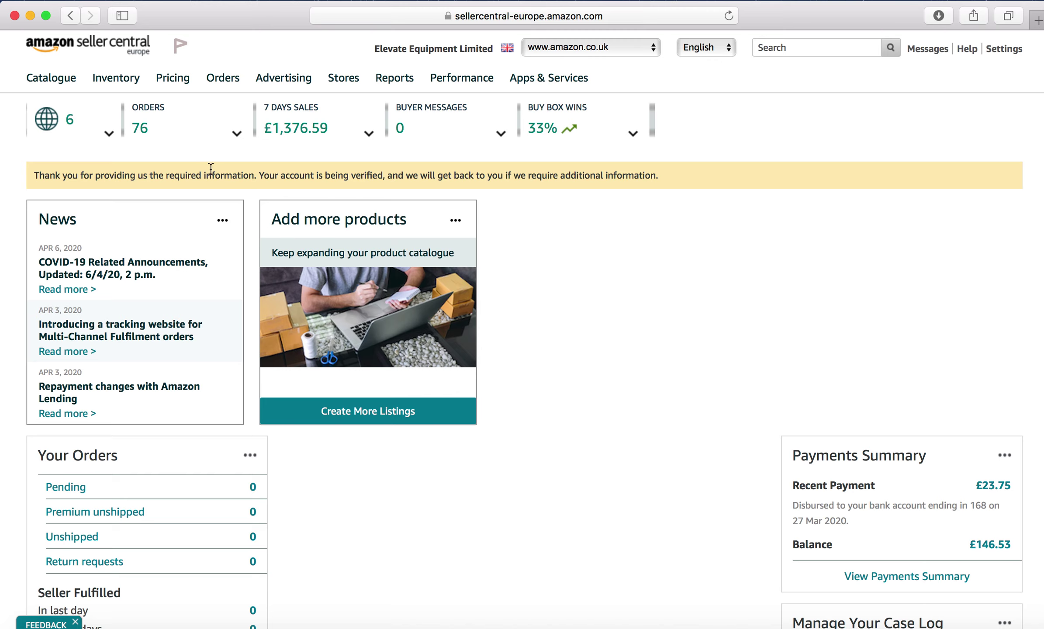
Open the FBA inventory management page and filter the listings to show only active ones.
mouse_move(119, 81)
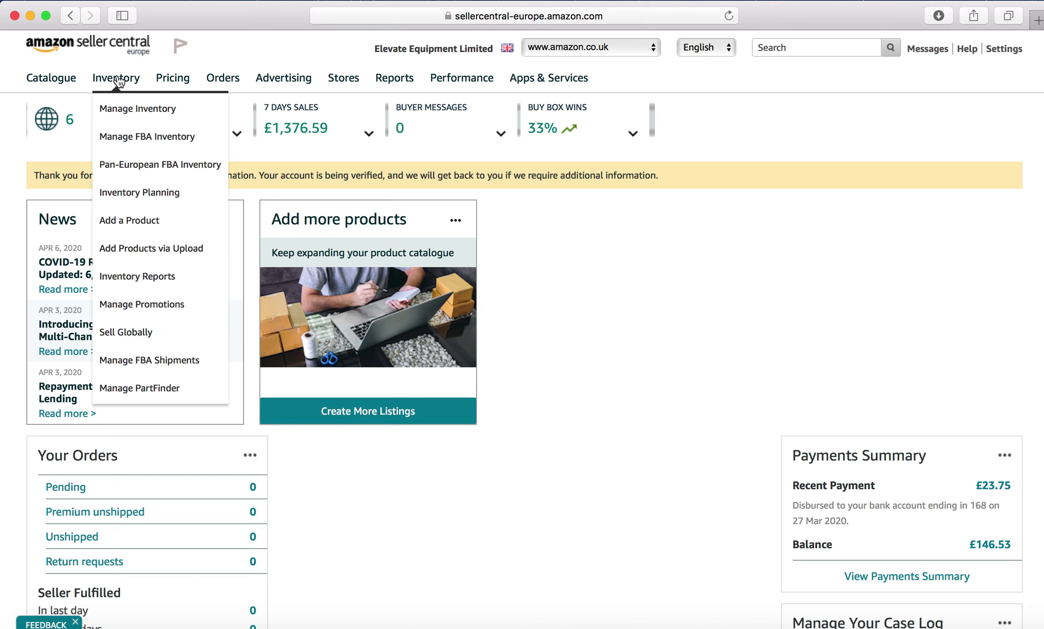
click(137, 139)
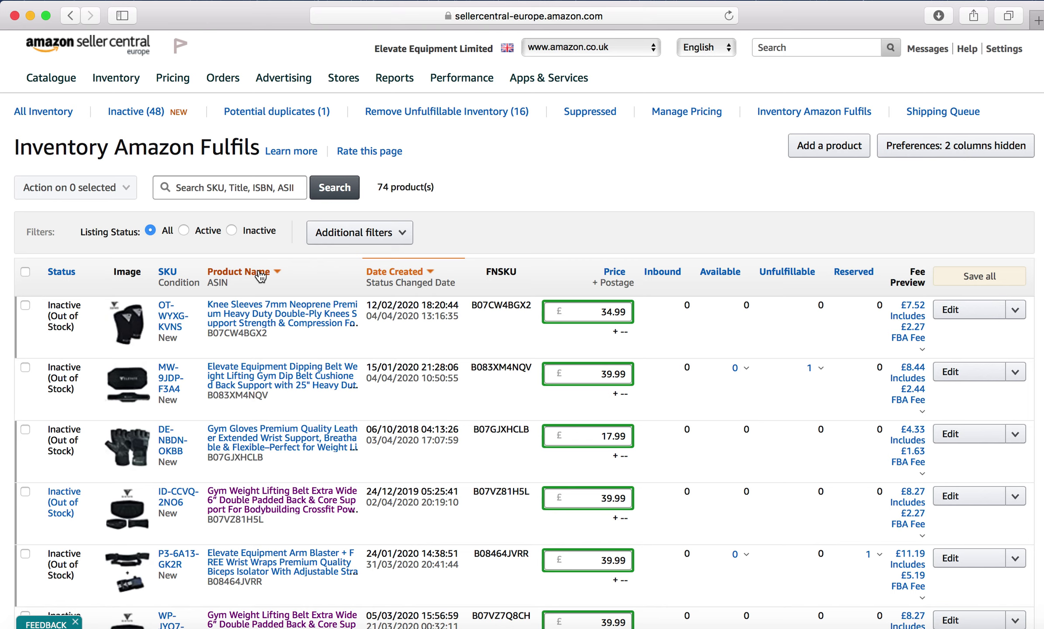
click(182, 228)
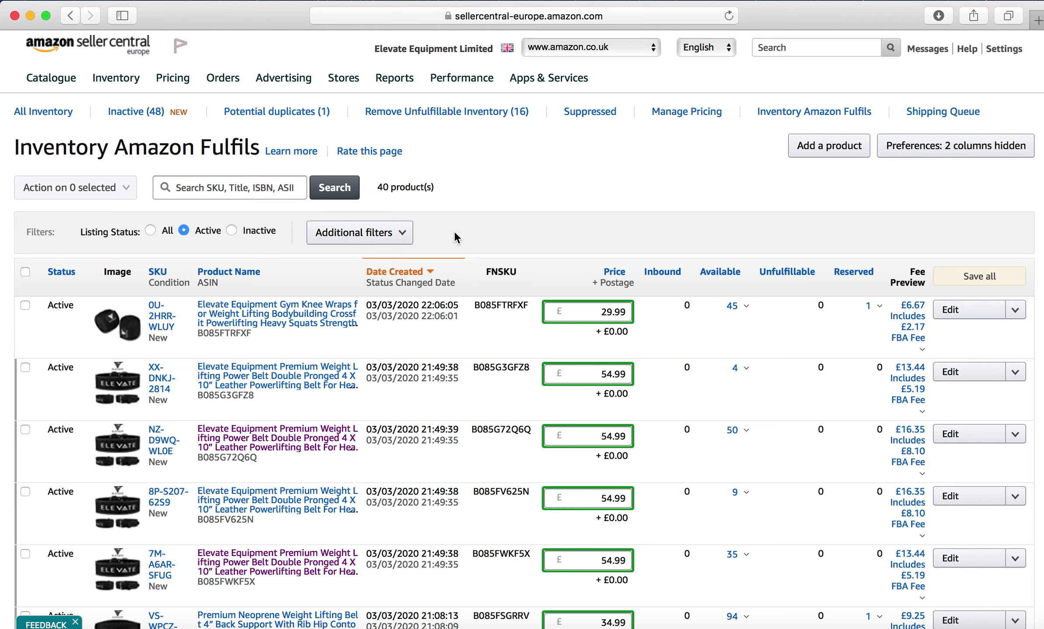
scroll(354, 409, down, 3)
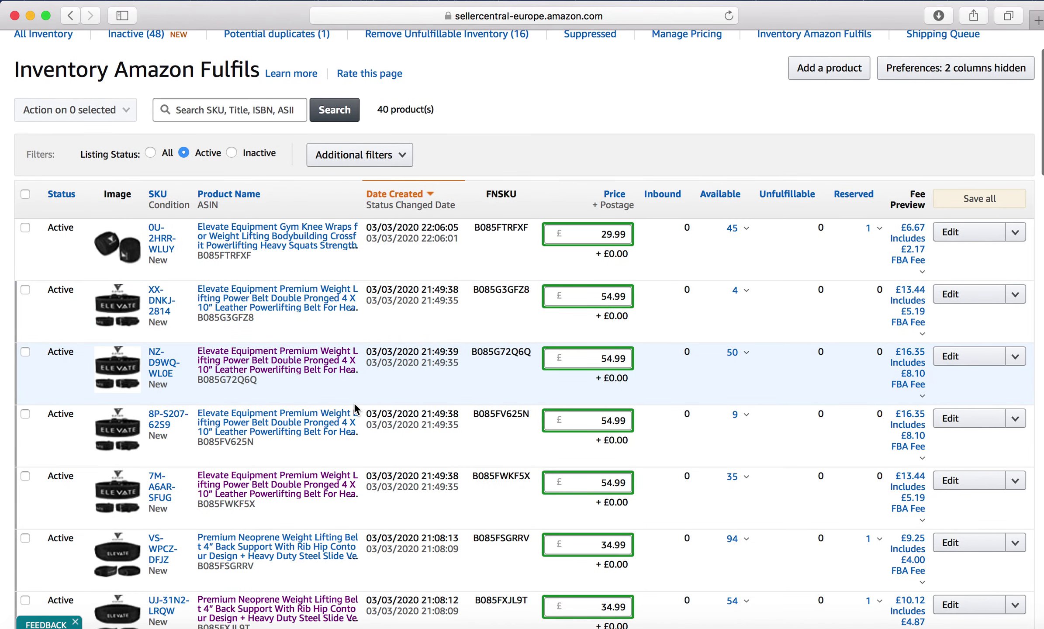
scroll(355, 405, up, 3)
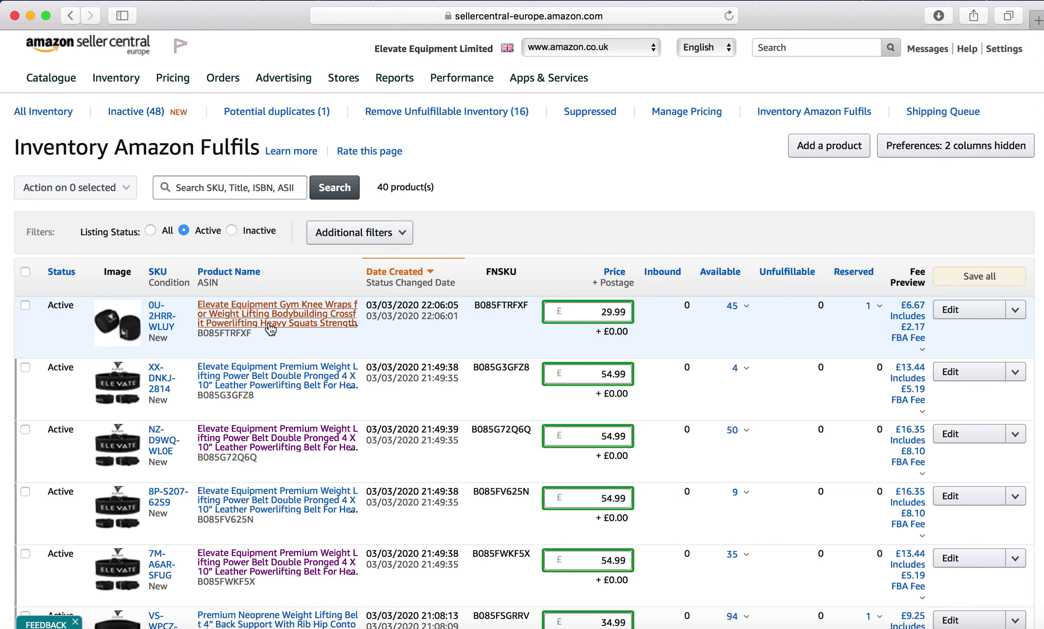
Check the ASIN and the sale price of the Gym Knee Wraps listing.
double_click(240, 334)
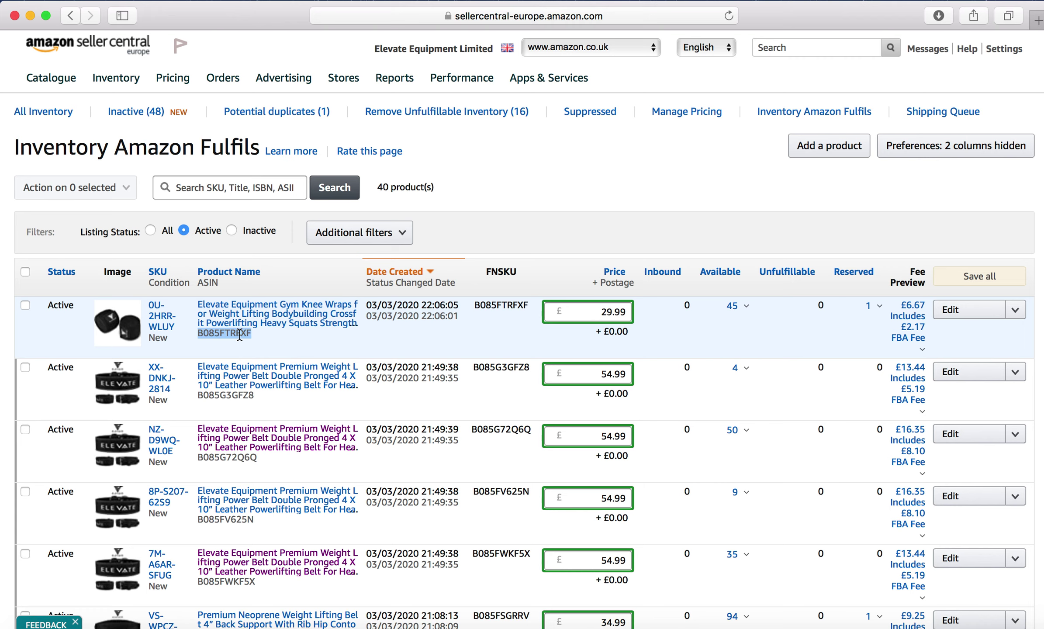
click(606, 311)
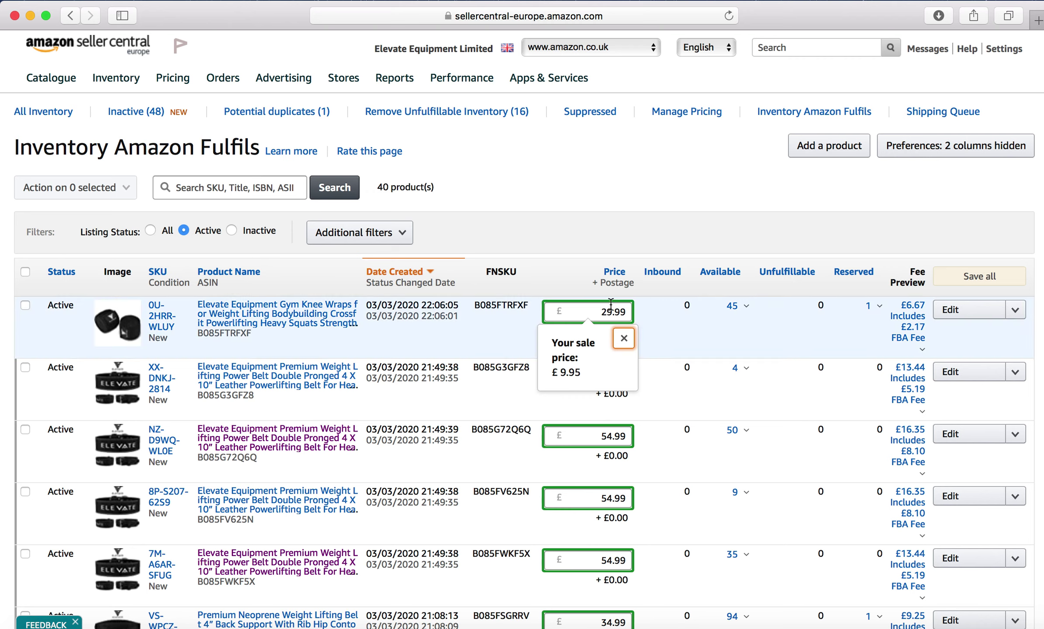
click(690, 363)
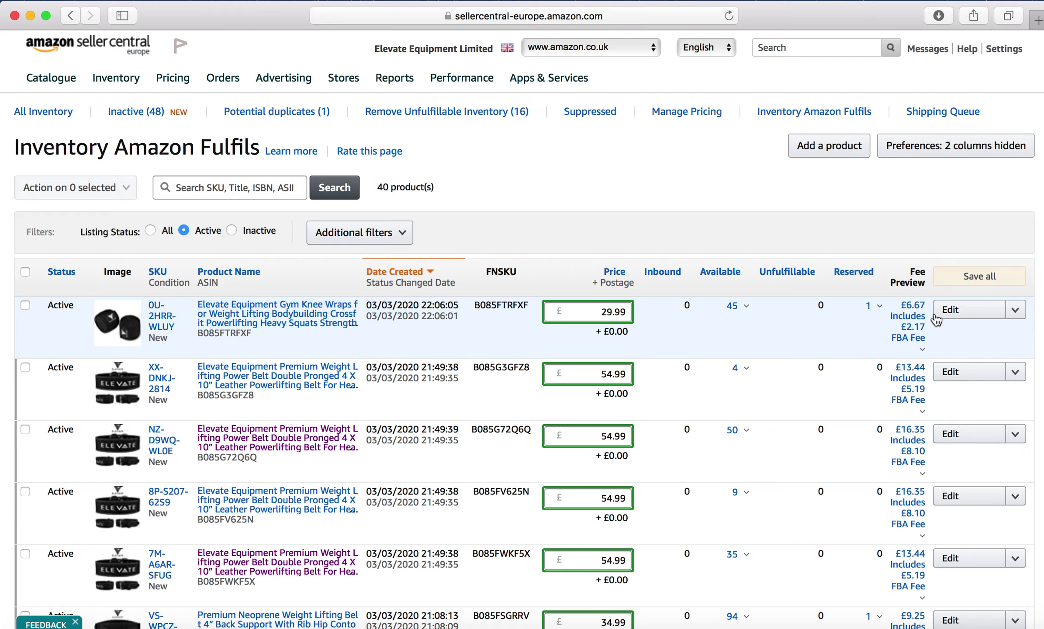
Open the Gym Knee Wraps listing for editing, look through its offer and description details, and close it.
click(952, 311)
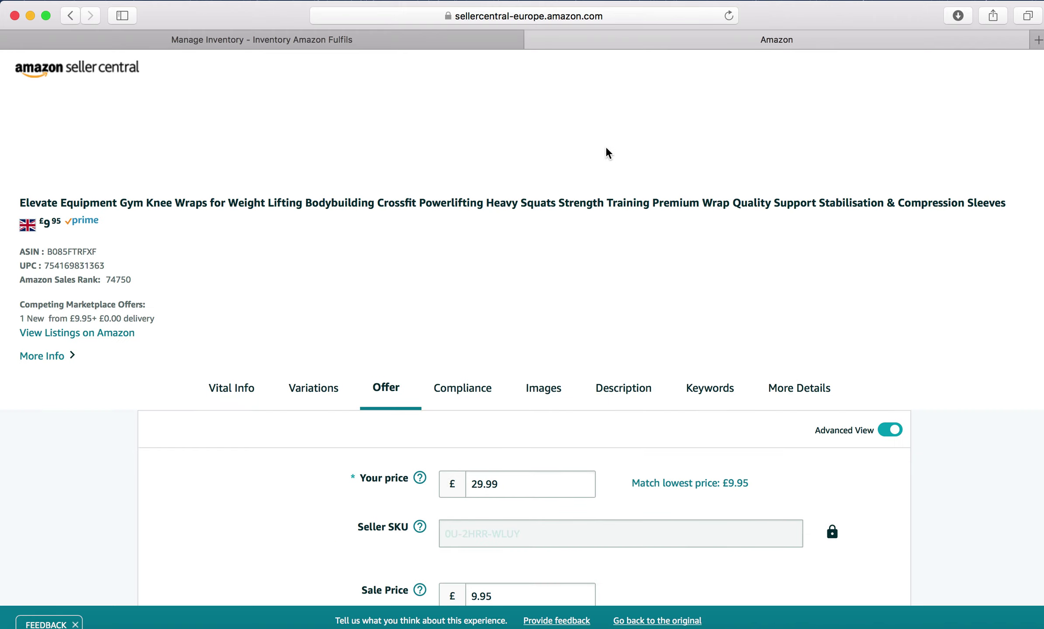
click(614, 410)
scroll(612, 404, down, 15)
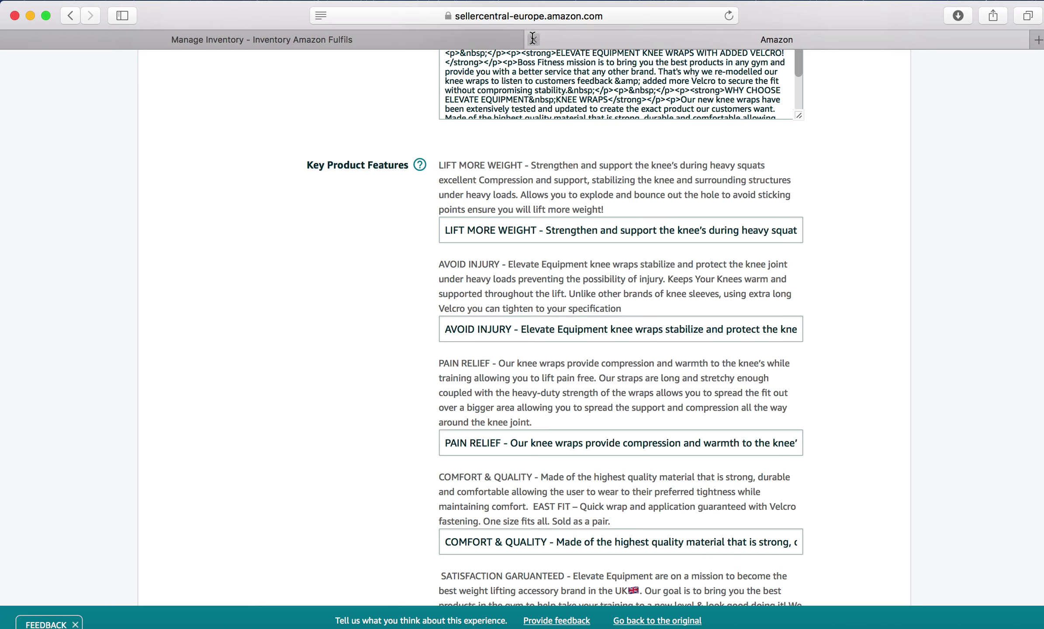
click(533, 39)
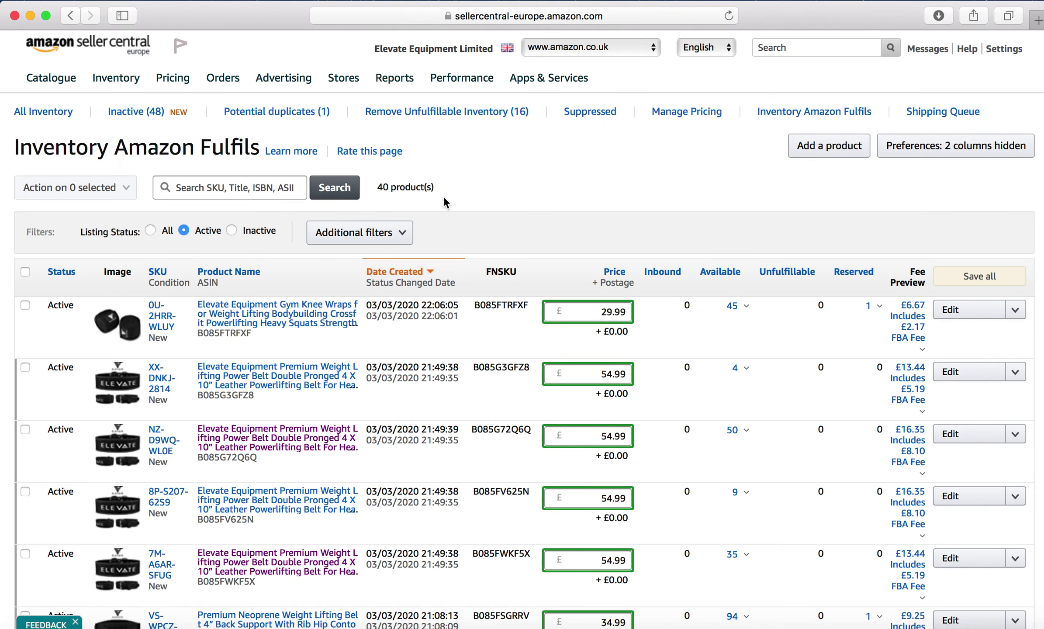
mouse_move(127, 80)
mouse_move(187, 82)
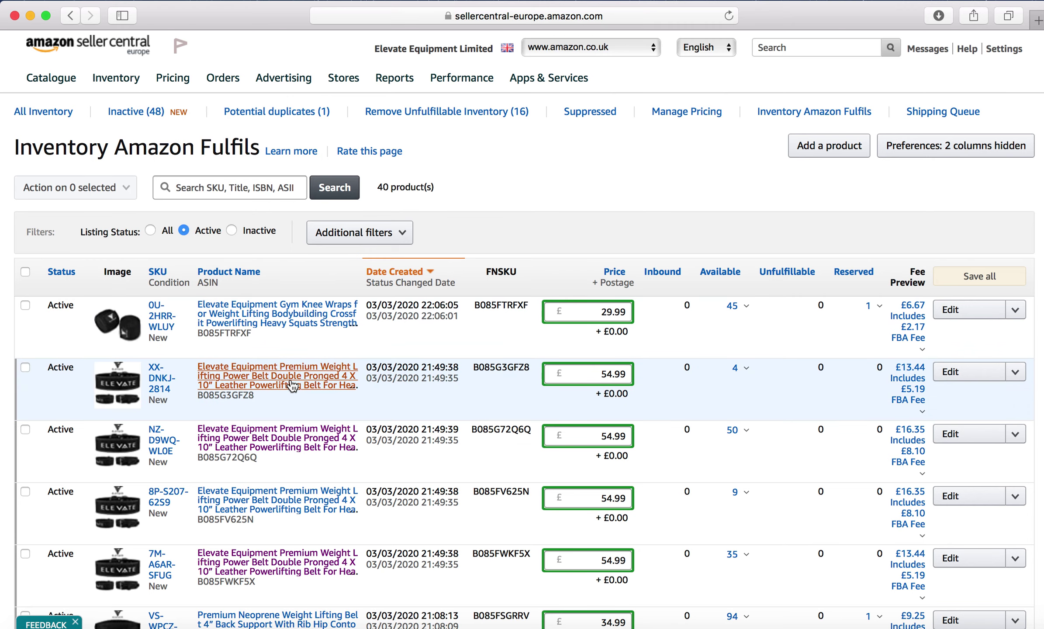
mouse_move(223, 89)
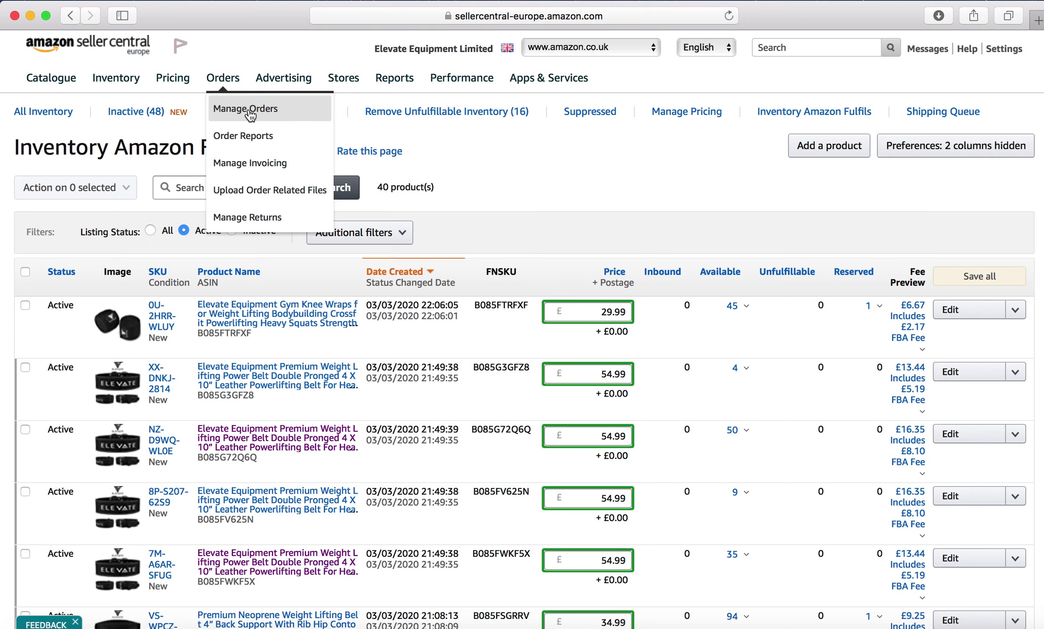
Copy the ASIN of the Boss Grip Liquid Chalk listing from the active inventory.
double_click(236, 333)
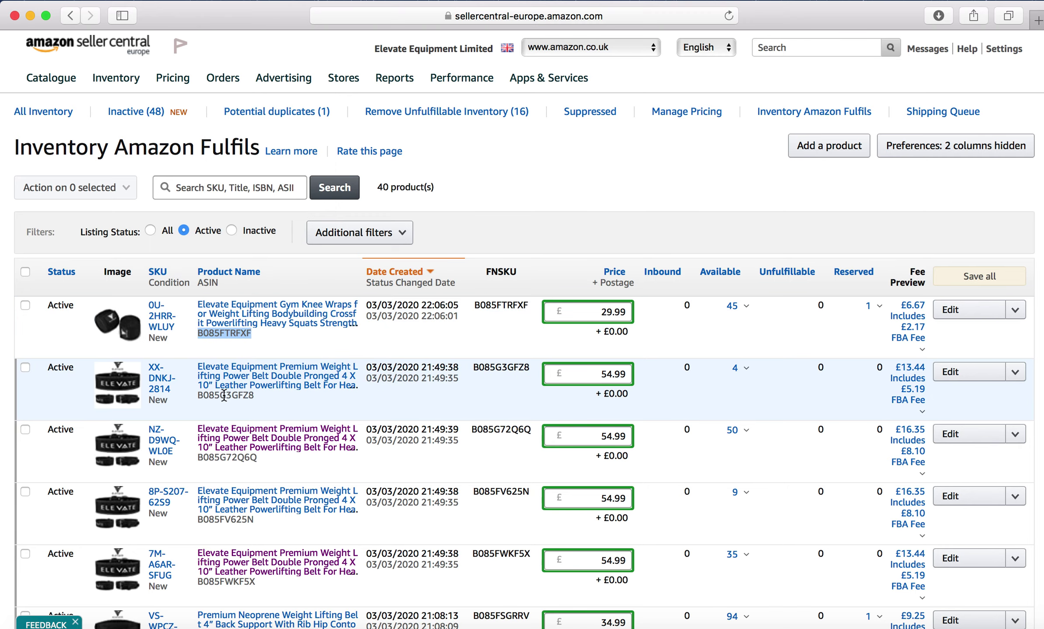
scroll(224, 395, down, 10)
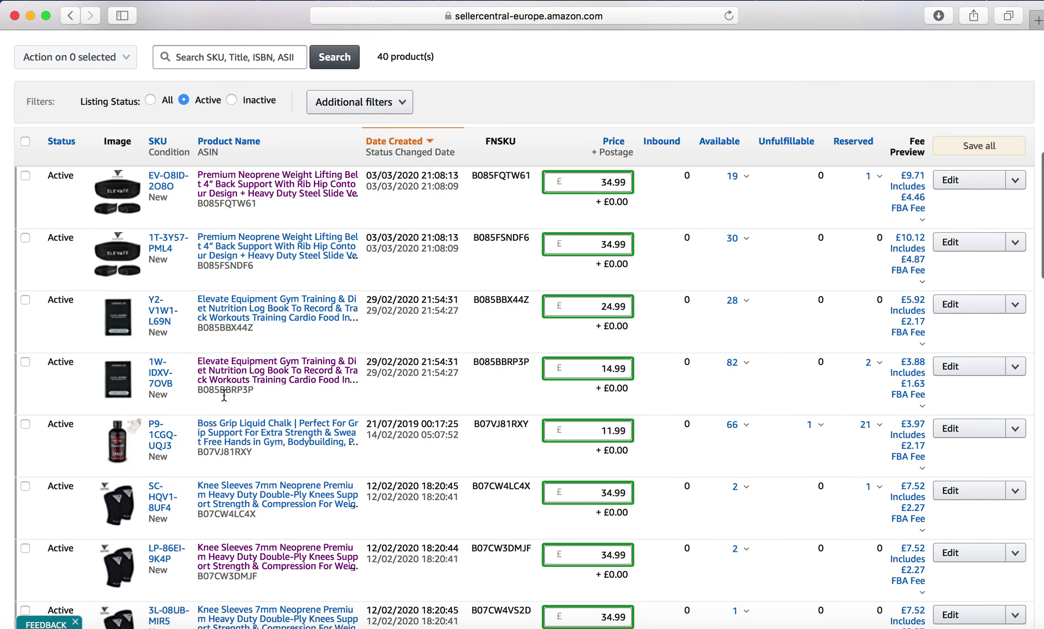
double_click(219, 451)
key(super+c)
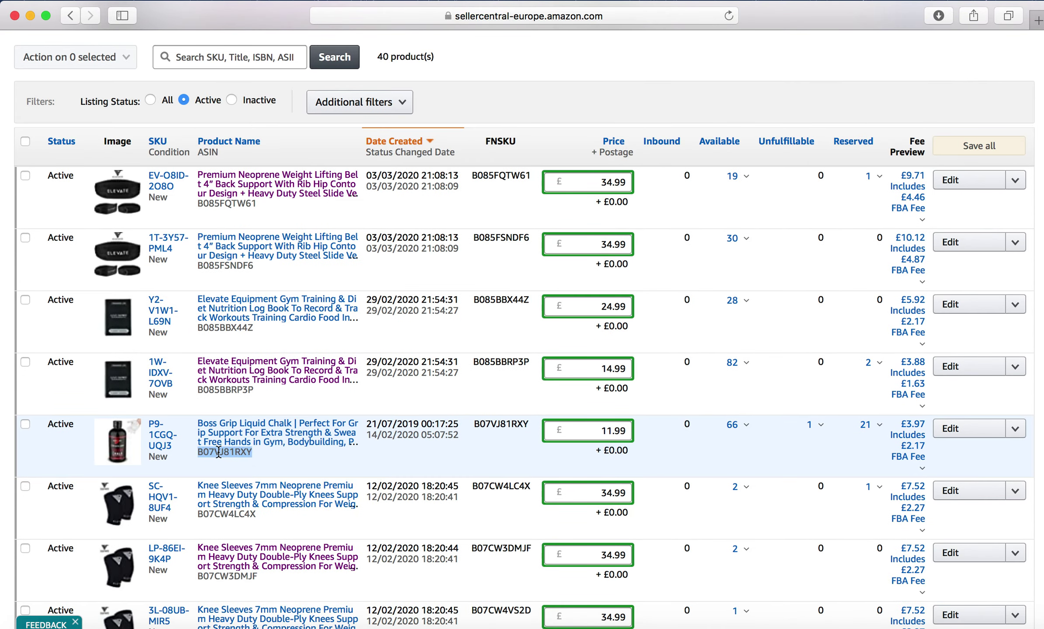
Search the managed orders by ASIN for B07VJ81RXY and look through the matching orders.
scroll(218, 451, up, 10)
click(232, 114)
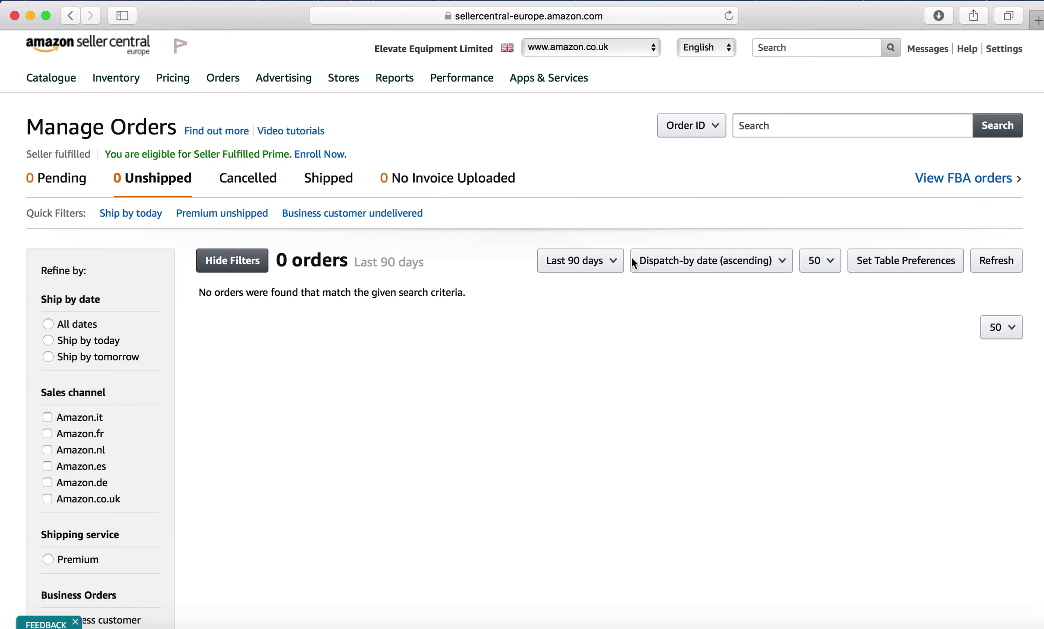
click(706, 136)
click(692, 148)
click(791, 116)
key(super+v)
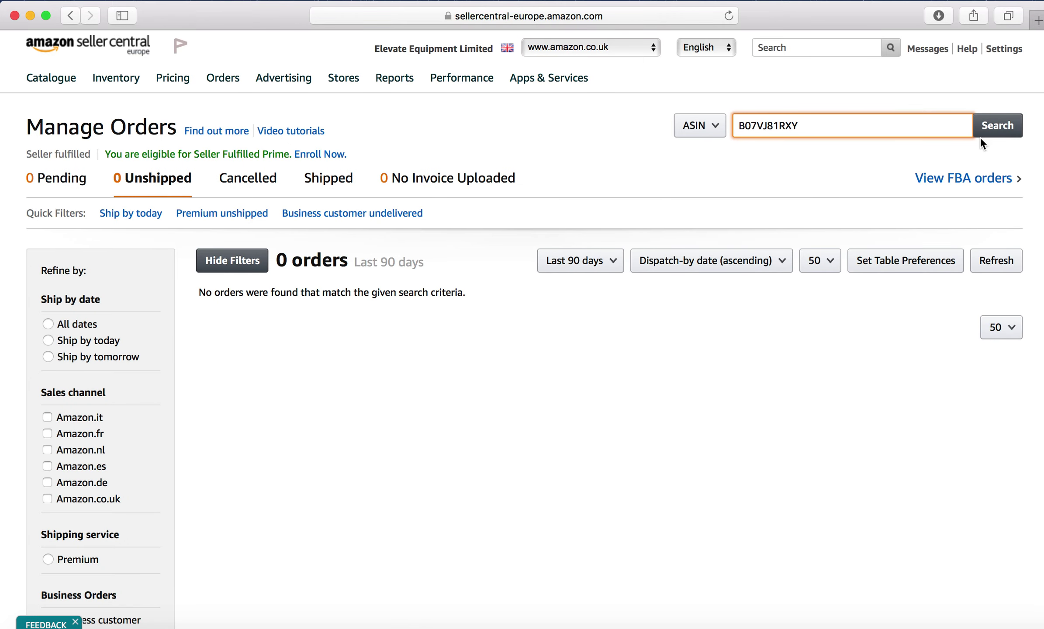
click(999, 130)
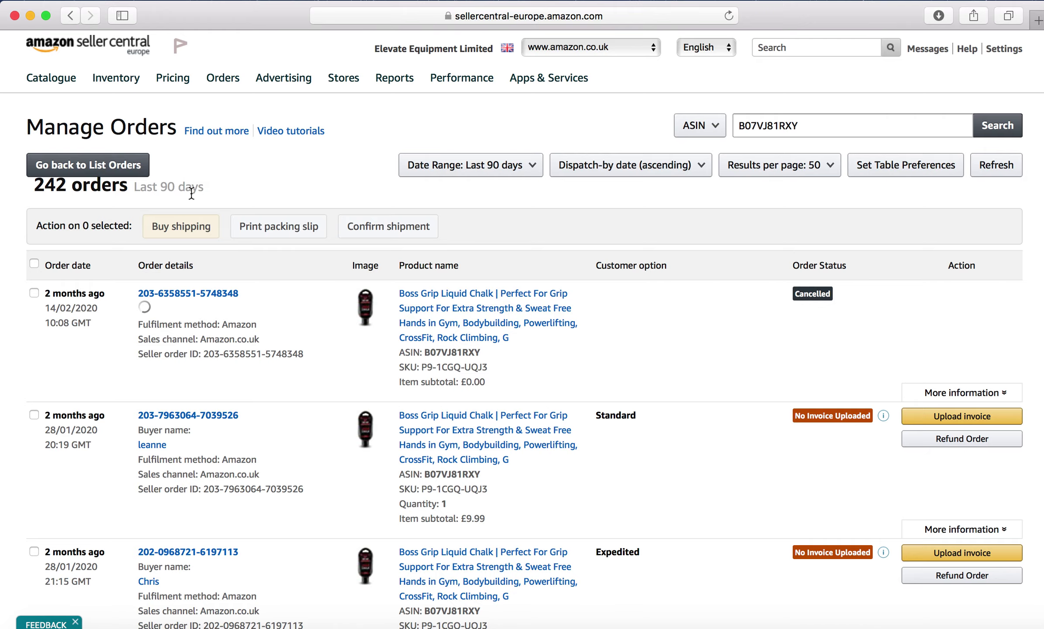
scroll(327, 267, down, 15)
scroll(327, 267, down, 10)
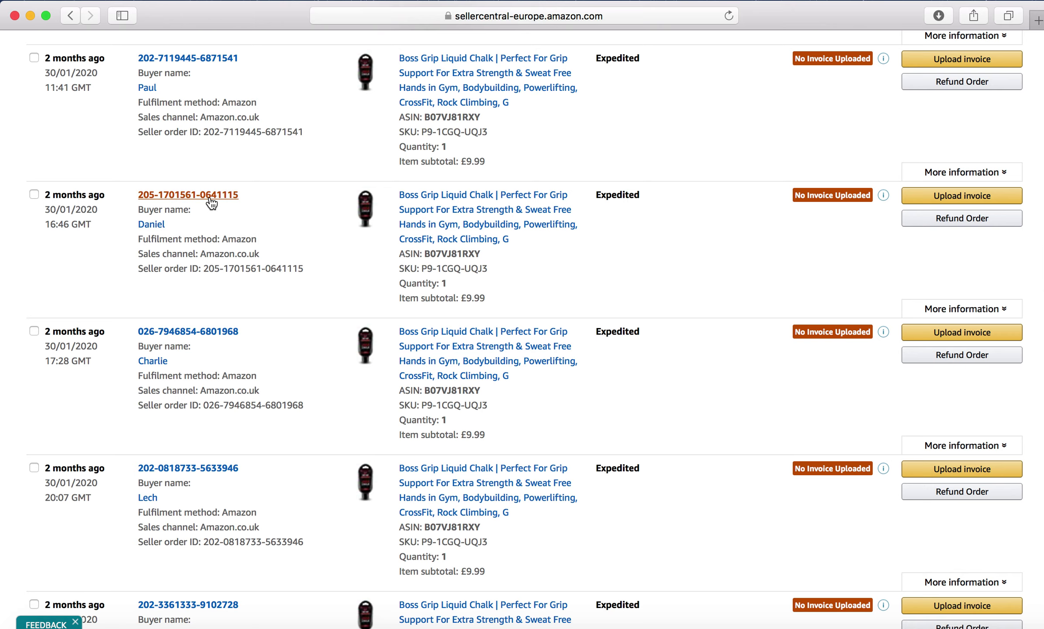
Open the advertising Campaign Manager and look through the campaign list with its status and spend.
scroll(212, 203, up, 20)
mouse_move(284, 79)
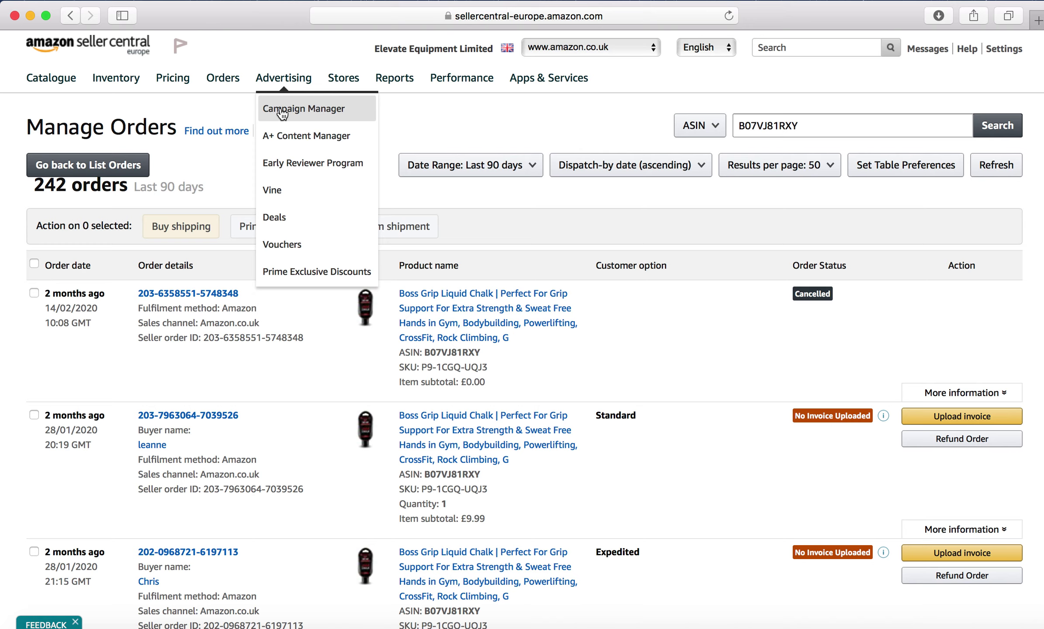
click(304, 108)
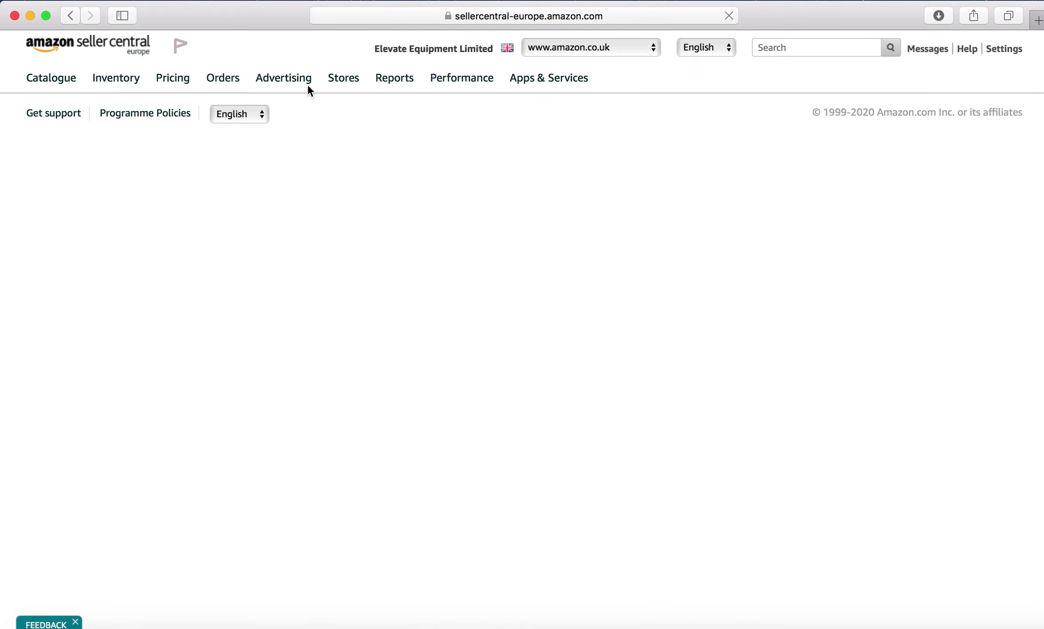
scroll(625, 356, down, 8)
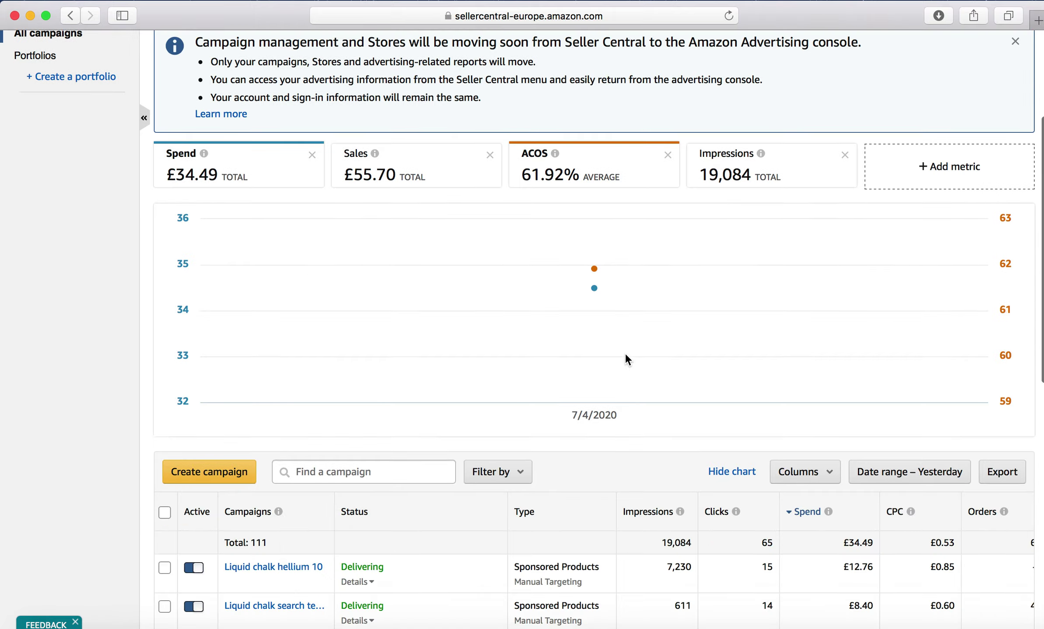
scroll(625, 353, down, 8)
scroll(625, 352, down, 3)
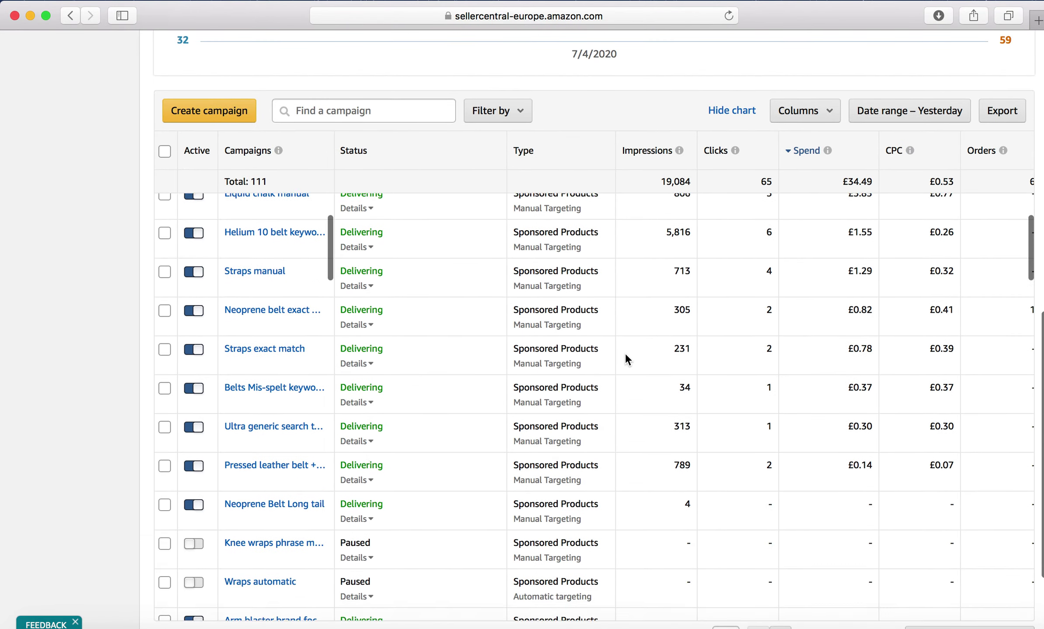
scroll(625, 352, down, 15)
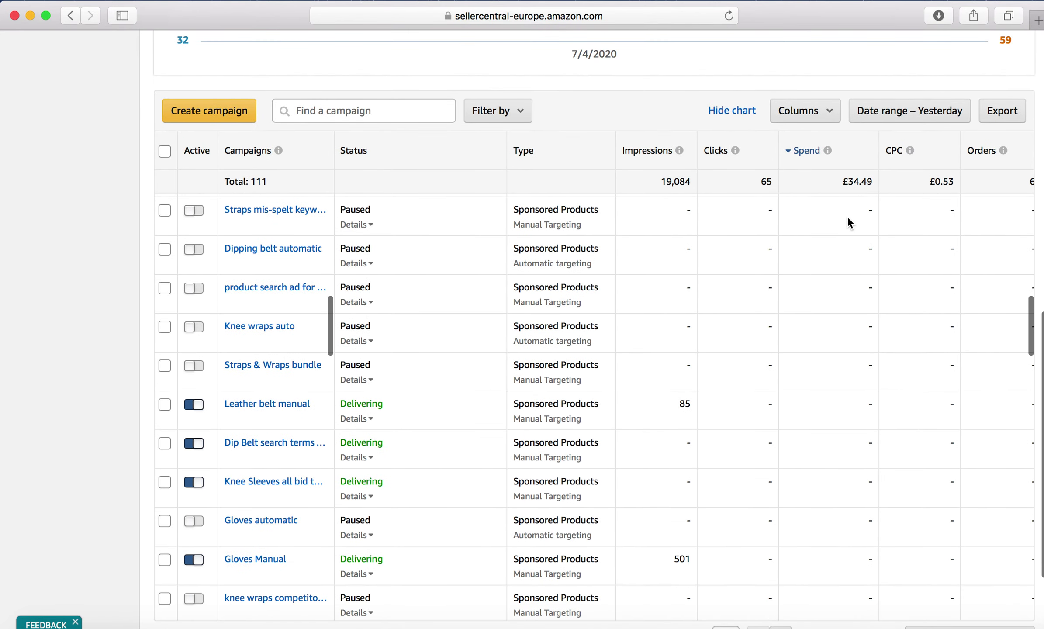
Set the campaigns' date range to Today and check the spend, sales and ACOS metrics.
click(911, 114)
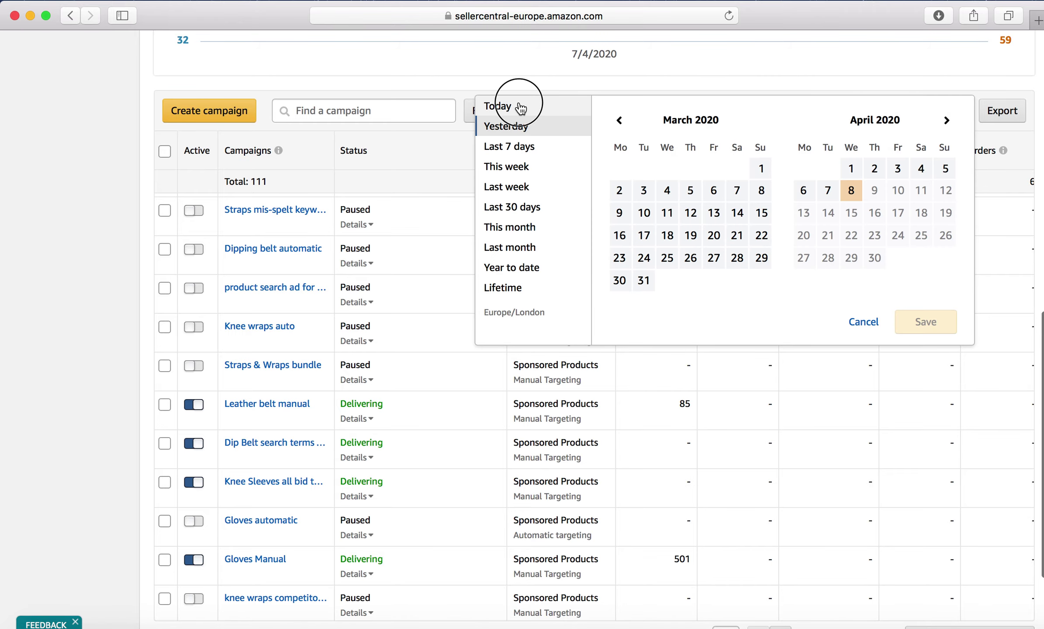
click(521, 107)
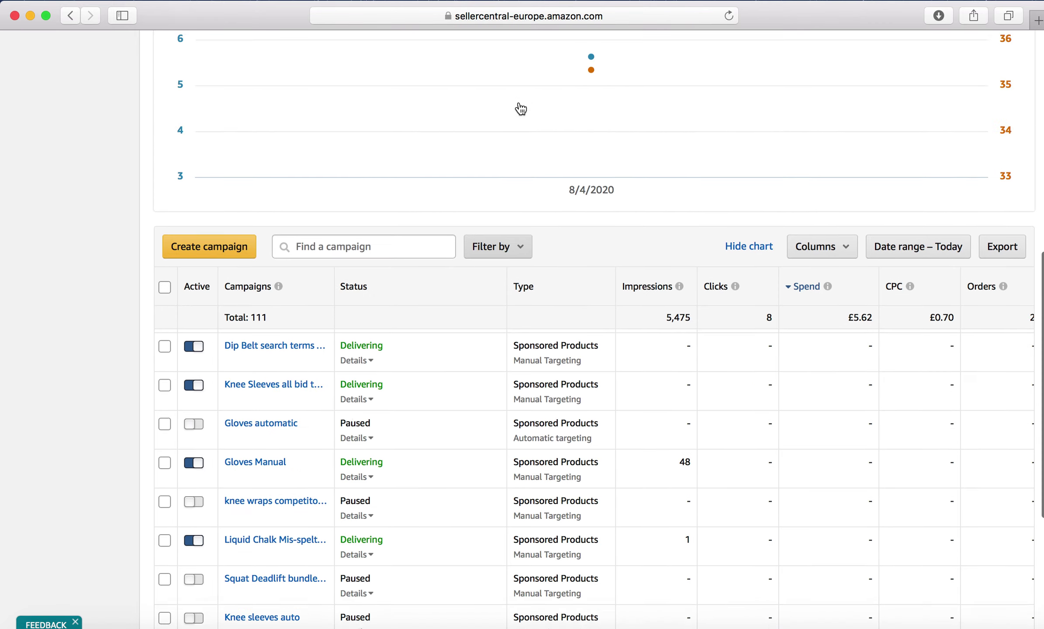
scroll(520, 107, down, 3)
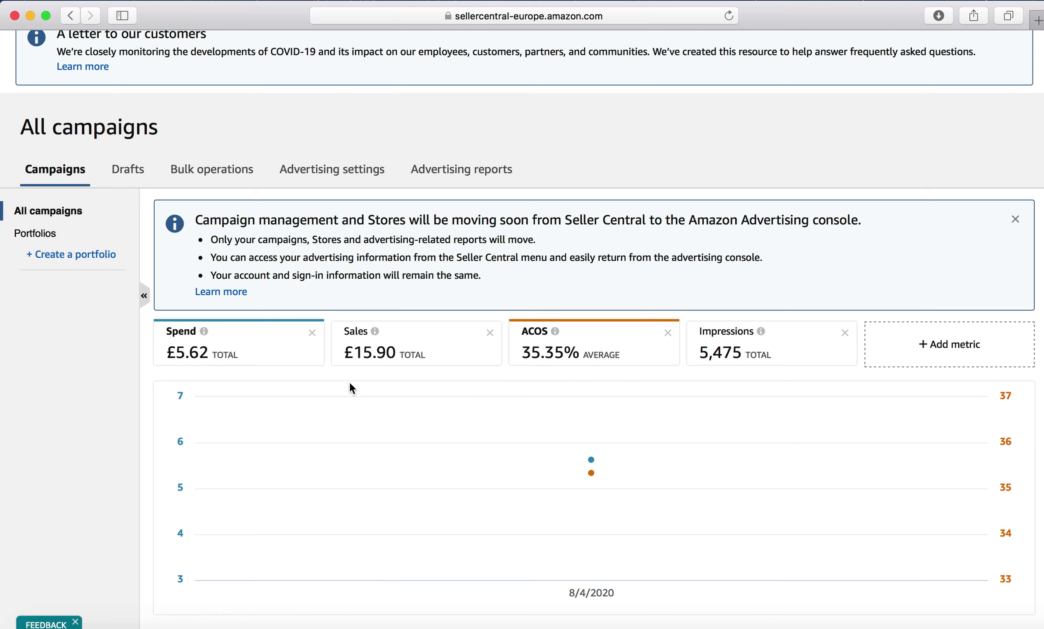
Open the Payments report and switch it to the Statement View.
scroll(350, 383, up, 3)
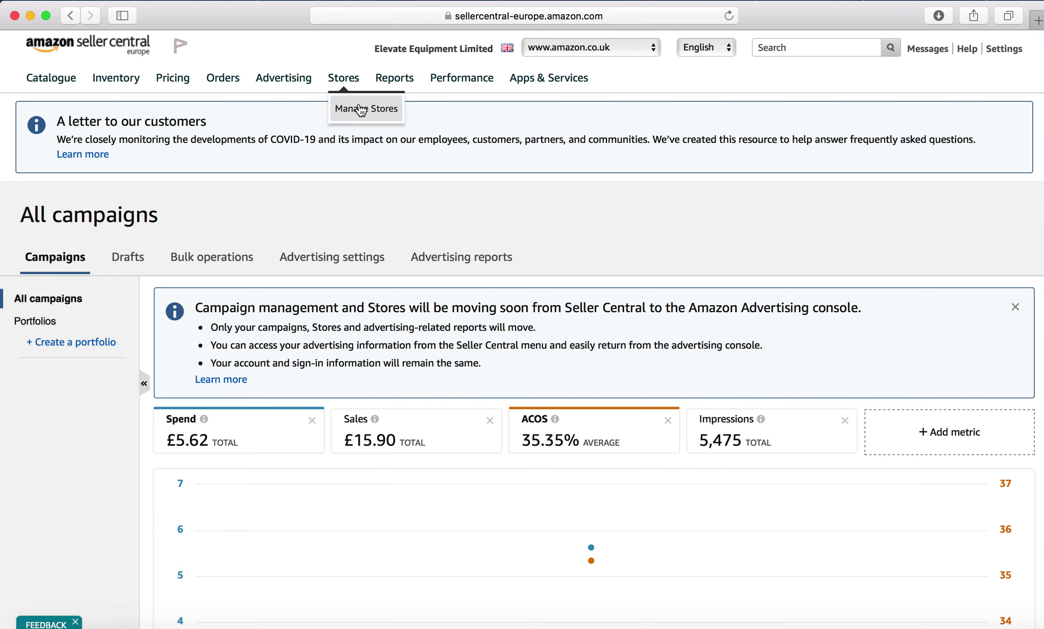
mouse_move(393, 91)
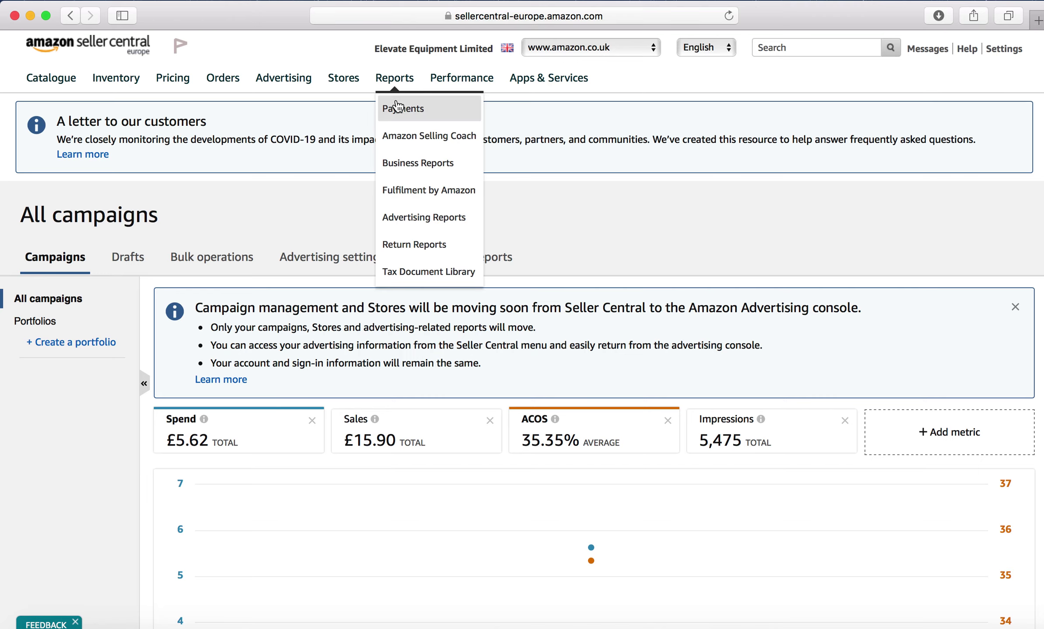
click(401, 108)
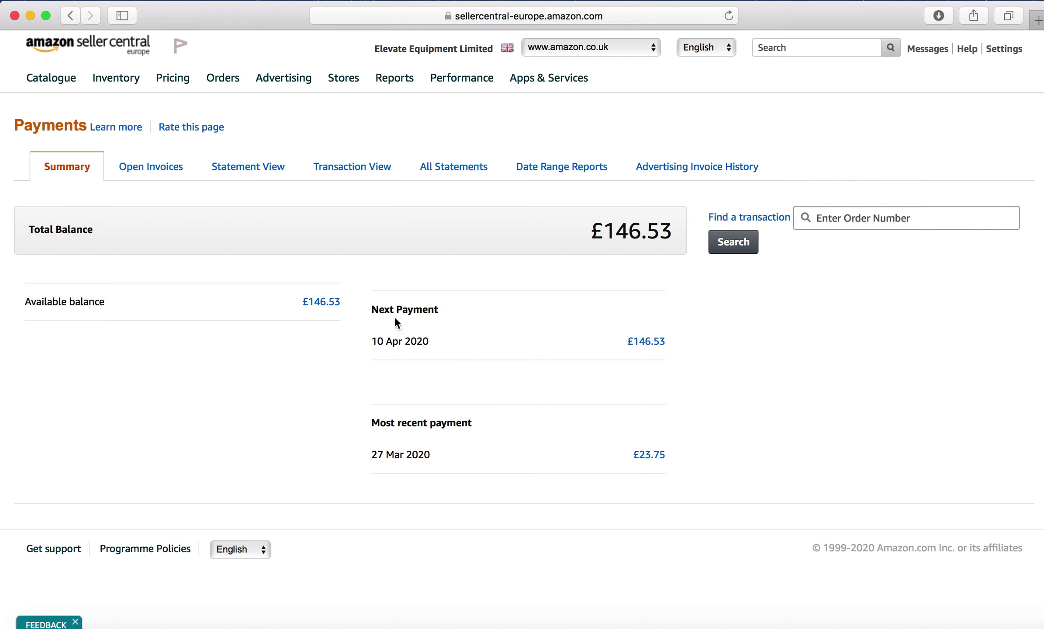
click(271, 170)
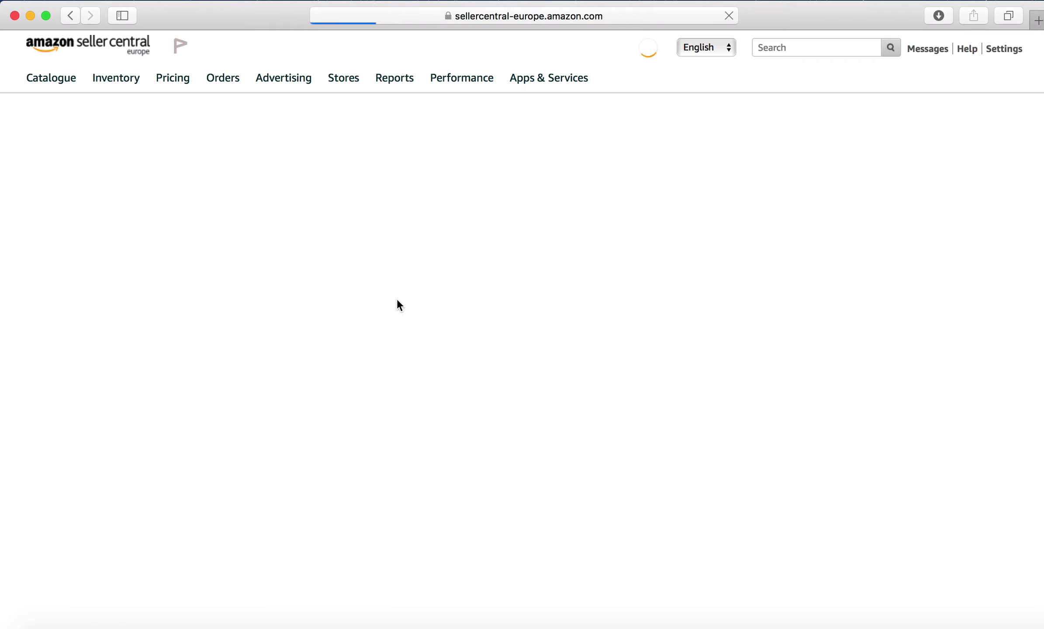
Review the statement's breakdown of orders, refunds and fees, and open the transactions behind the Orders subtotal.
scroll(553, 450, down, 10)
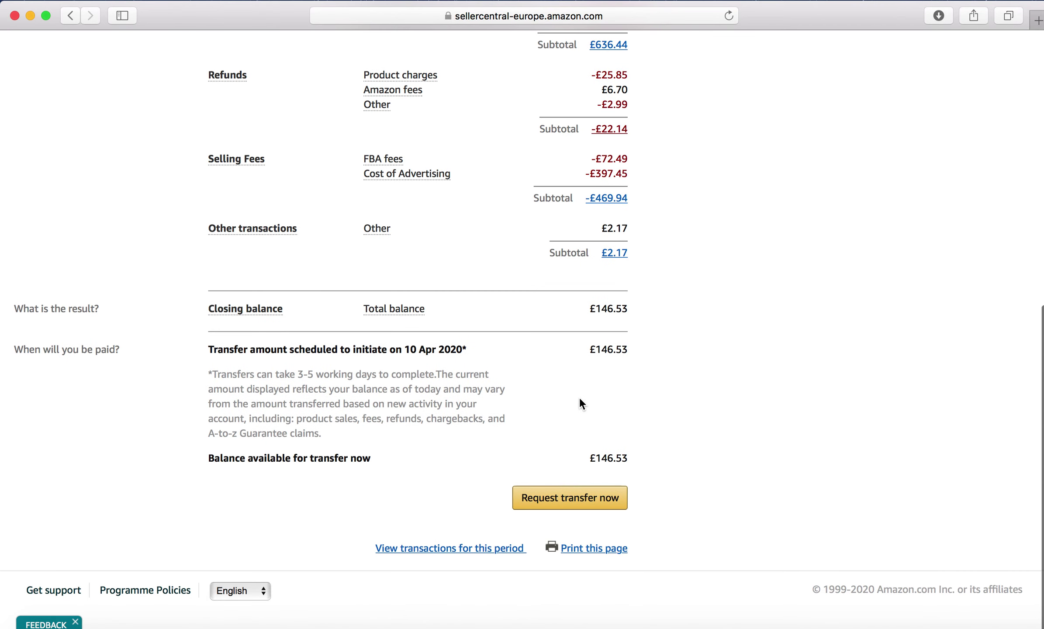
scroll(610, 293, up, 4)
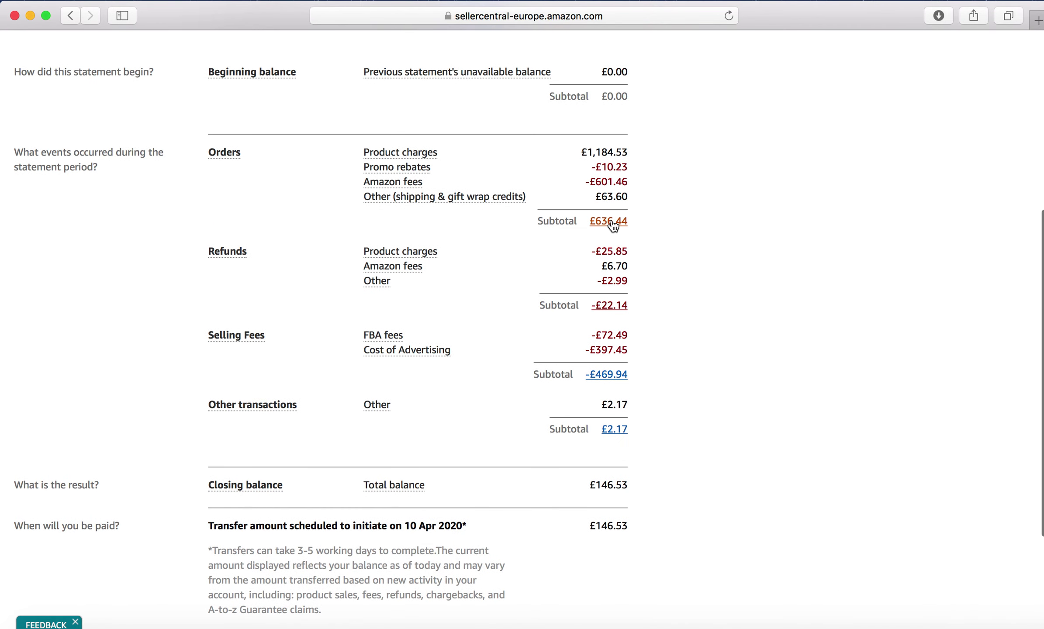
click(612, 220)
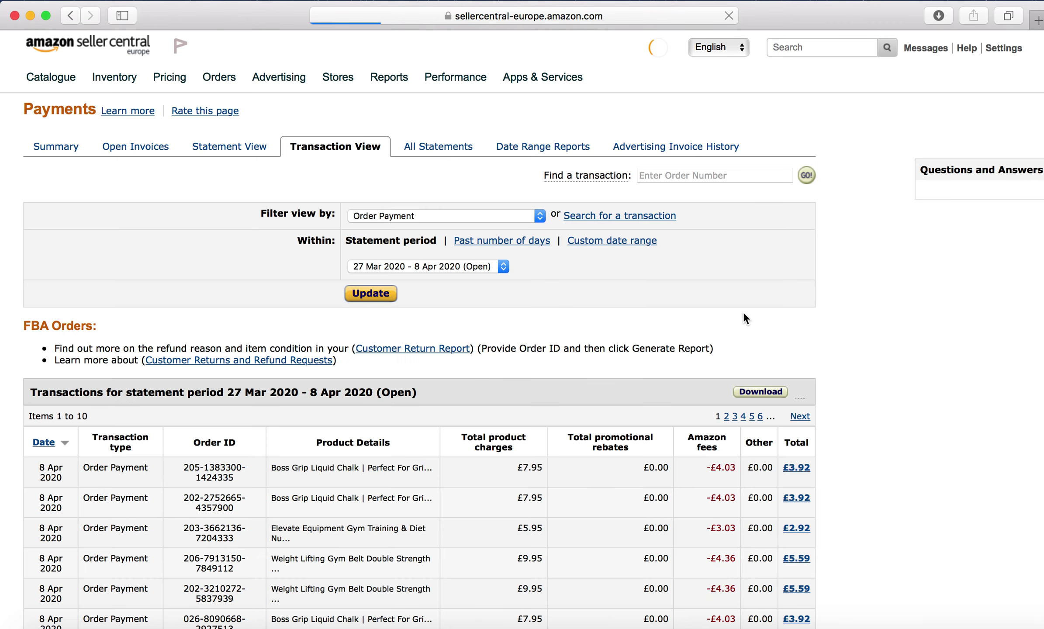
Open the details of the first 8 Apr 2020 order payment for the Boss Grip Liquid Chalk to review its fees.
scroll(743, 312, down, 4)
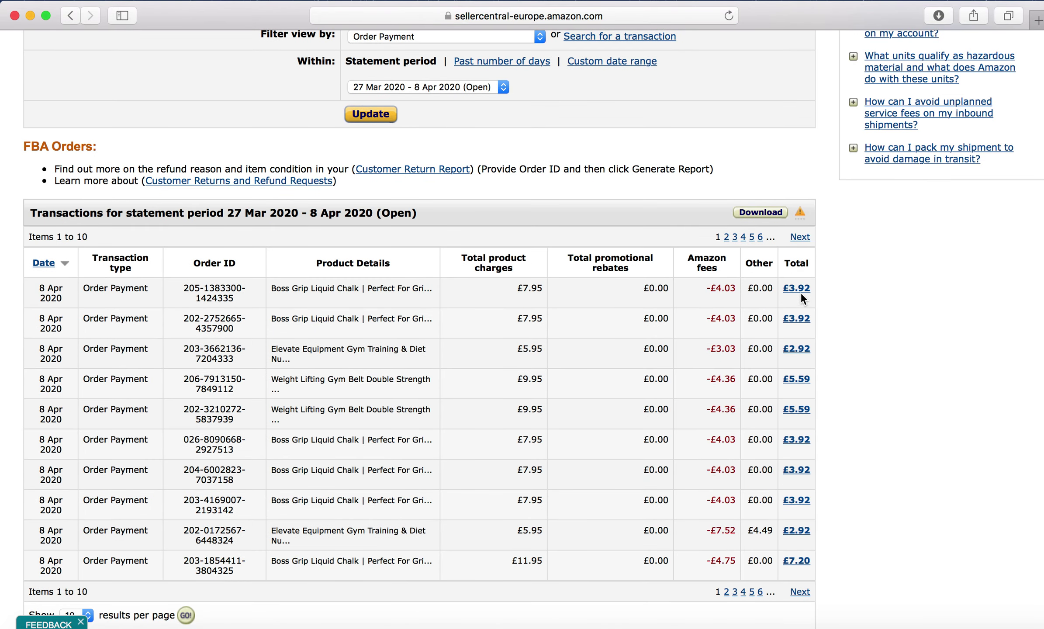
click(801, 291)
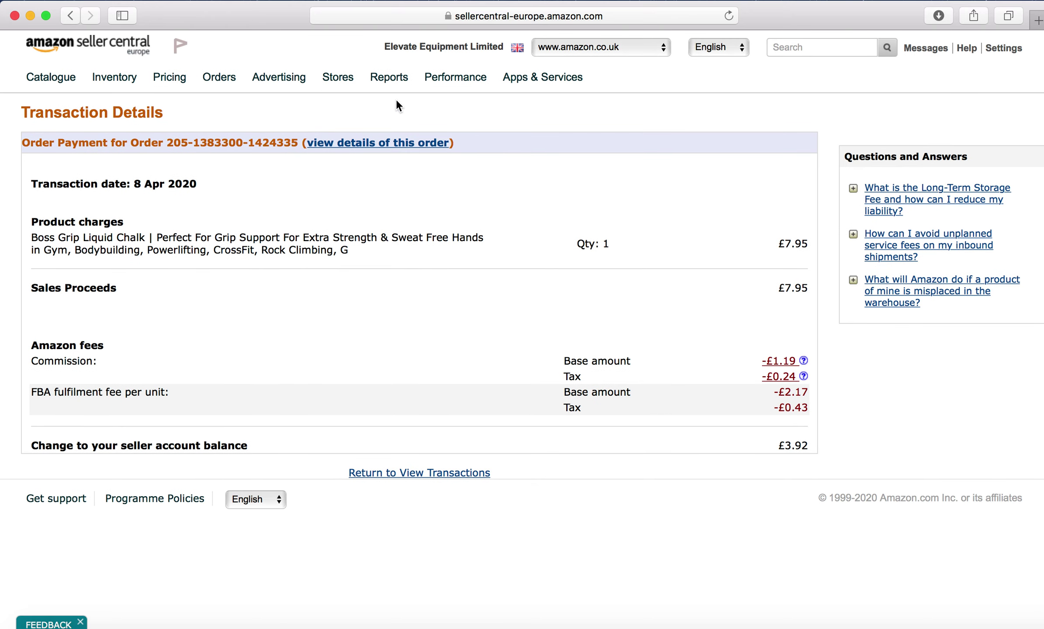
Open the Business Reports and review the Sales Dashboard's sales snapshot and comparison graphs.
mouse_move(389, 87)
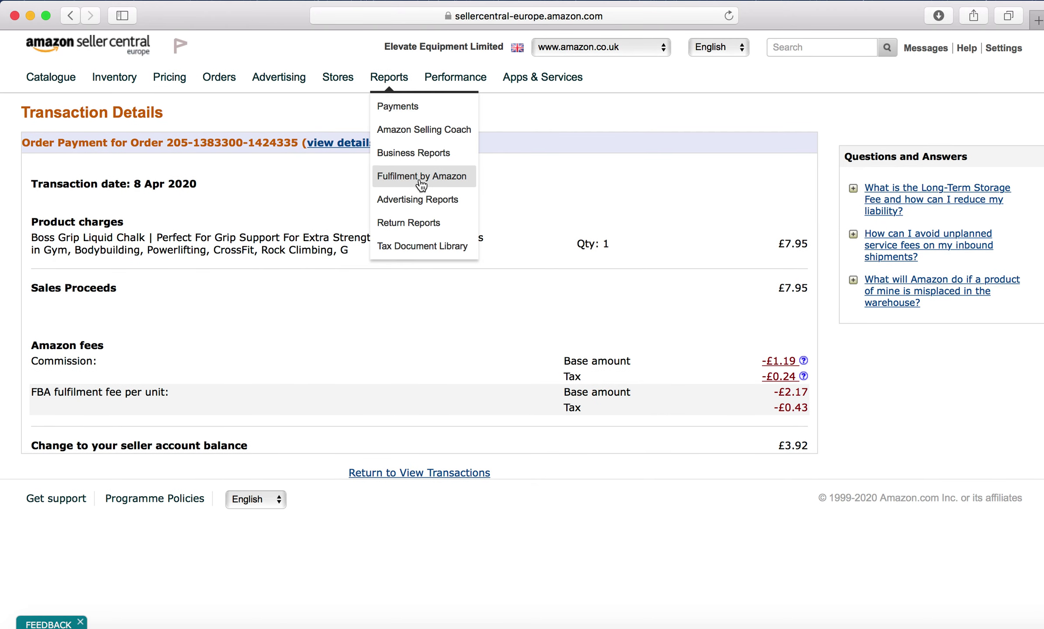
click(406, 158)
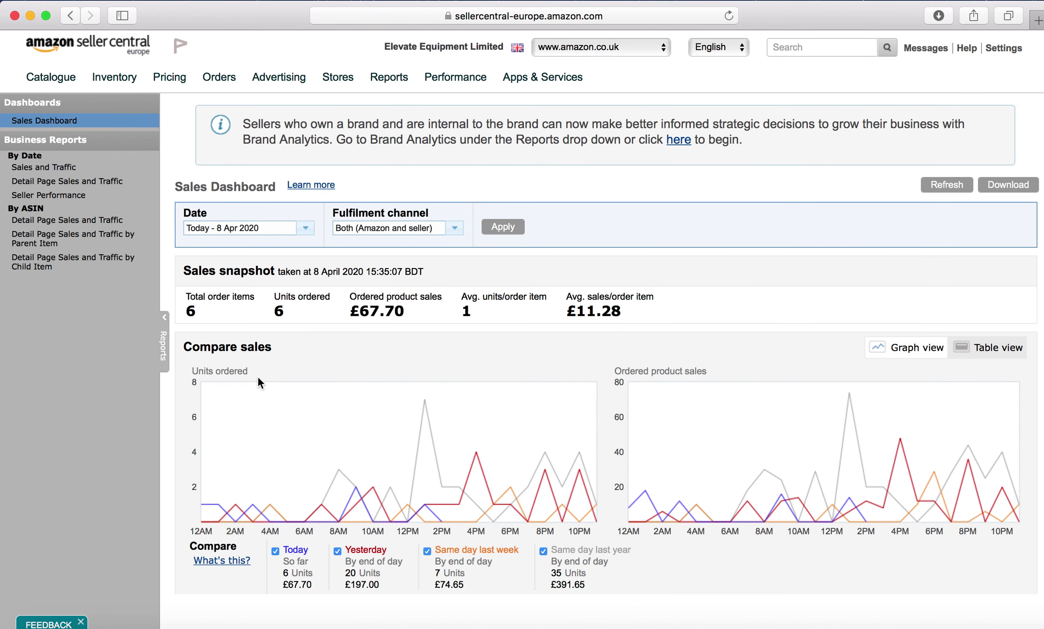
mouse_move(306, 506)
Open the Account Health page, dismiss the emergency contact request and review the performance and policy compliance metrics.
mouse_move(437, 89)
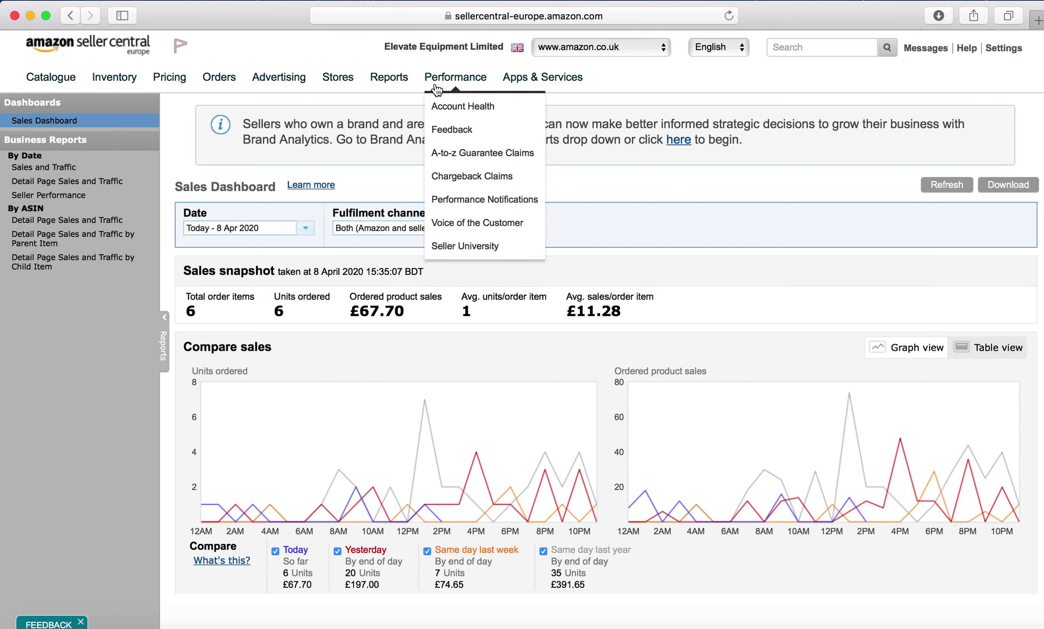
click(464, 115)
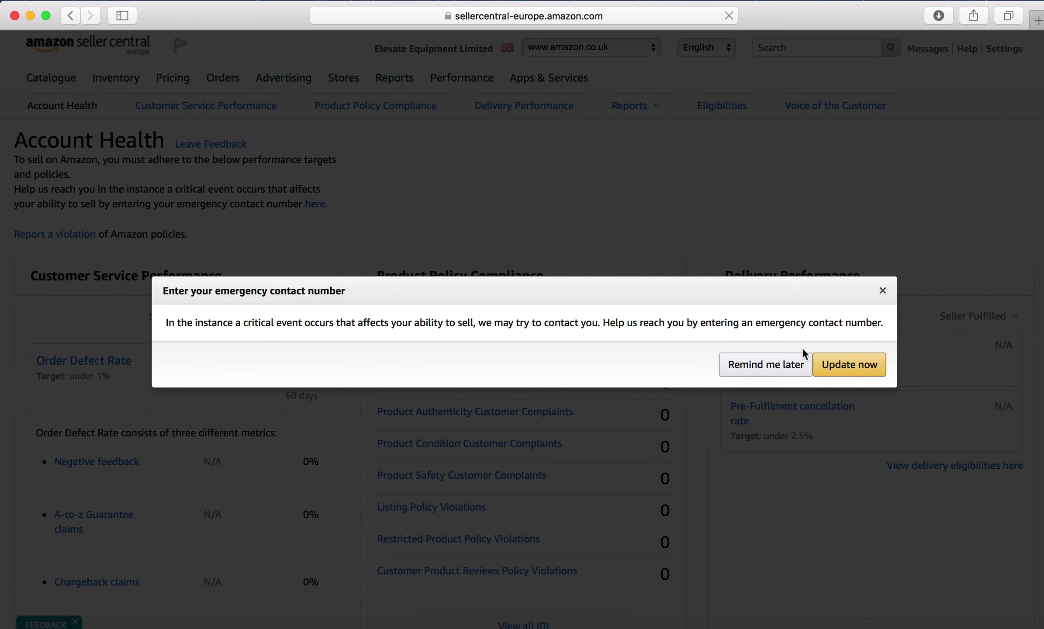
click(882, 290)
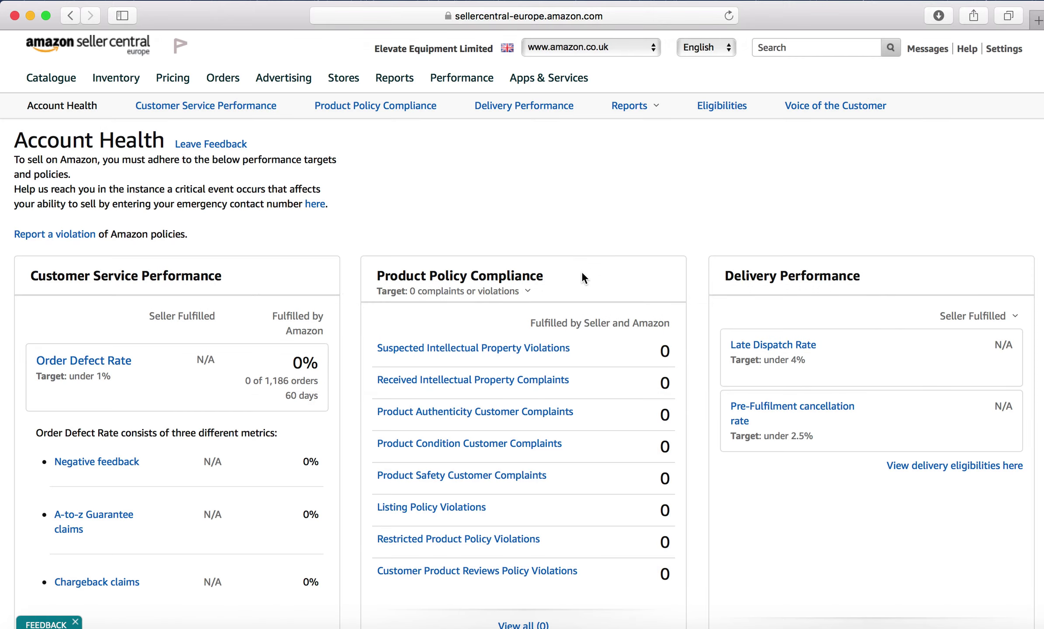
scroll(582, 272, down, 2)
scroll(582, 272, down, 2)
scroll(582, 272, up, 5)
scroll(582, 272, down, 7)
scroll(581, 272, up, 7)
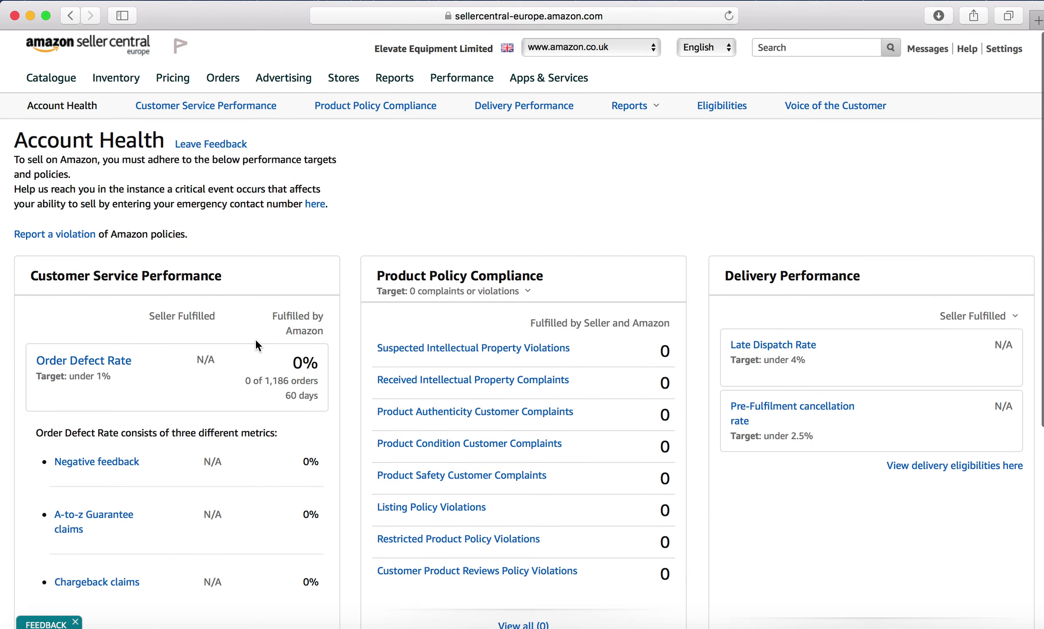
Open the Customer Service Performance page and review the Order Defect Rate section.
click(251, 107)
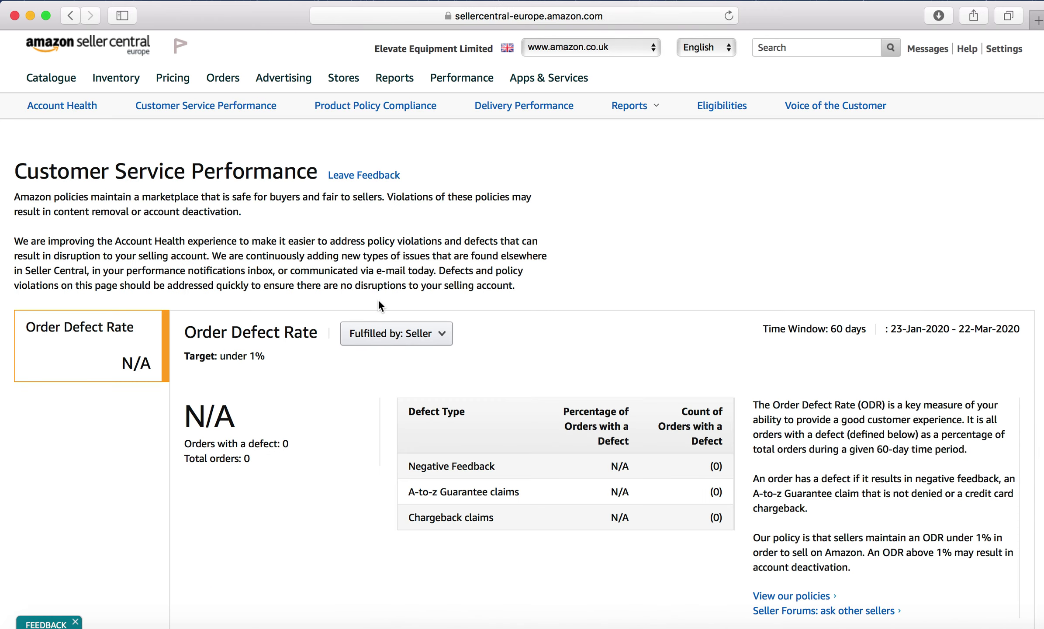
scroll(378, 300, down, 3)
scroll(337, 356, down, 3)
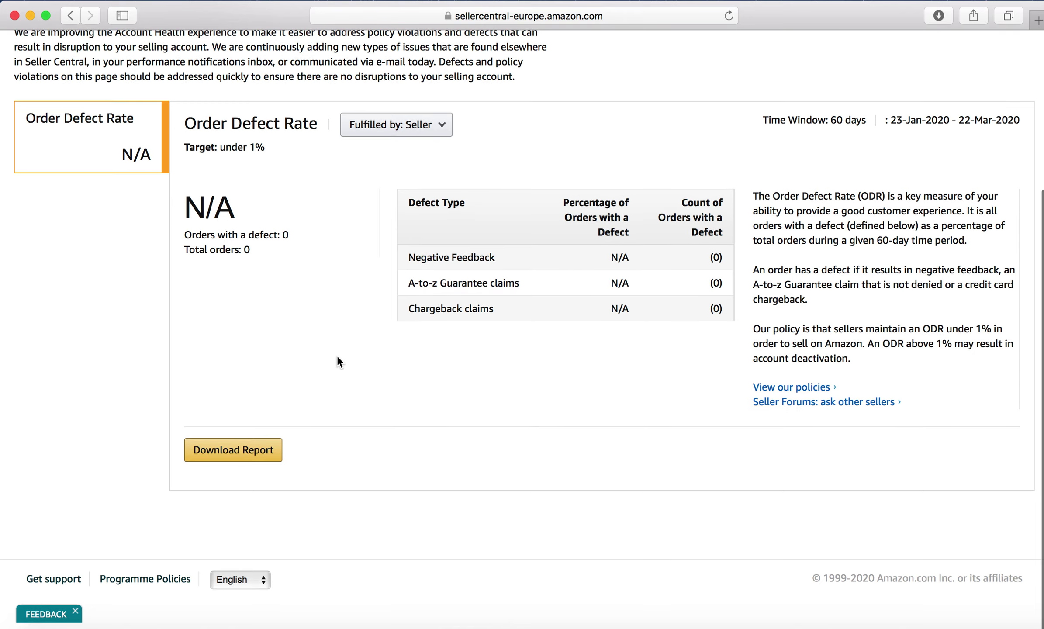
scroll(337, 356, up, 5)
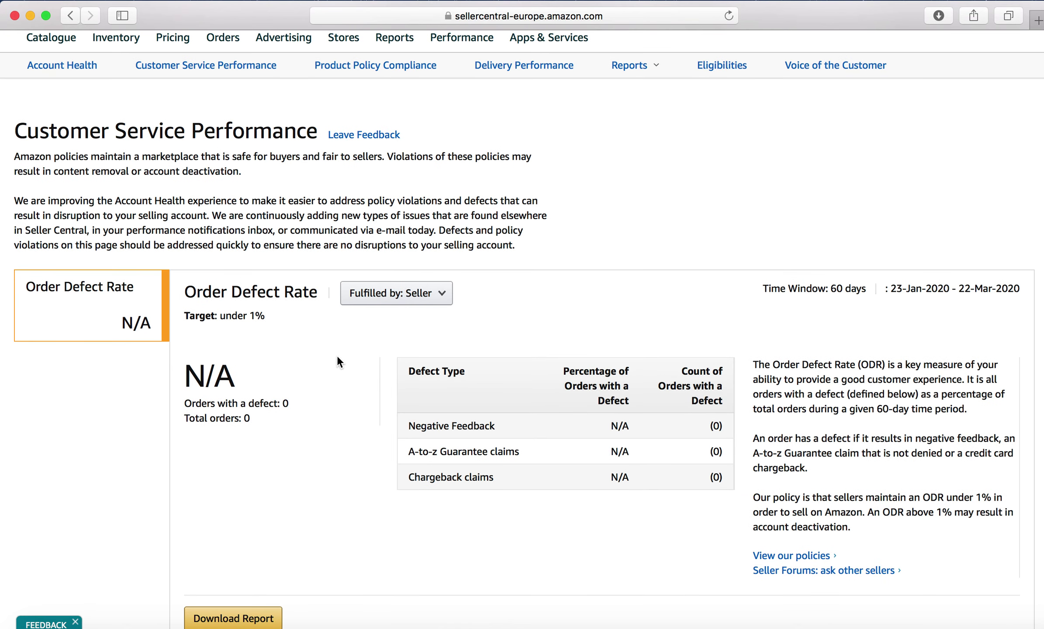
scroll(337, 355, up, 2)
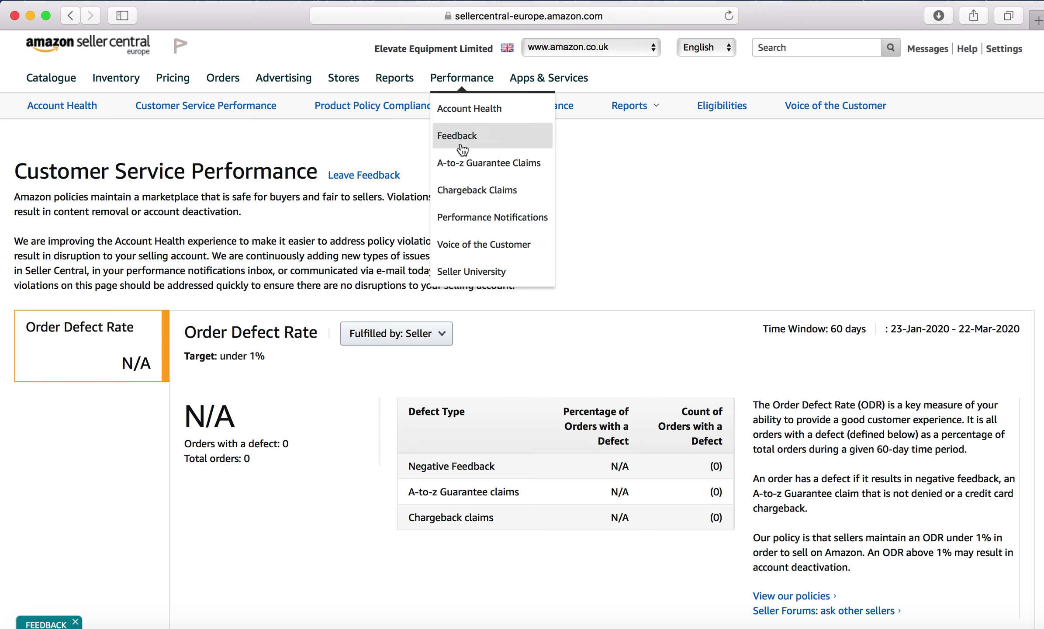
Return to the Seller Central home page and look through its dashboard widgets and footer links.
click(83, 51)
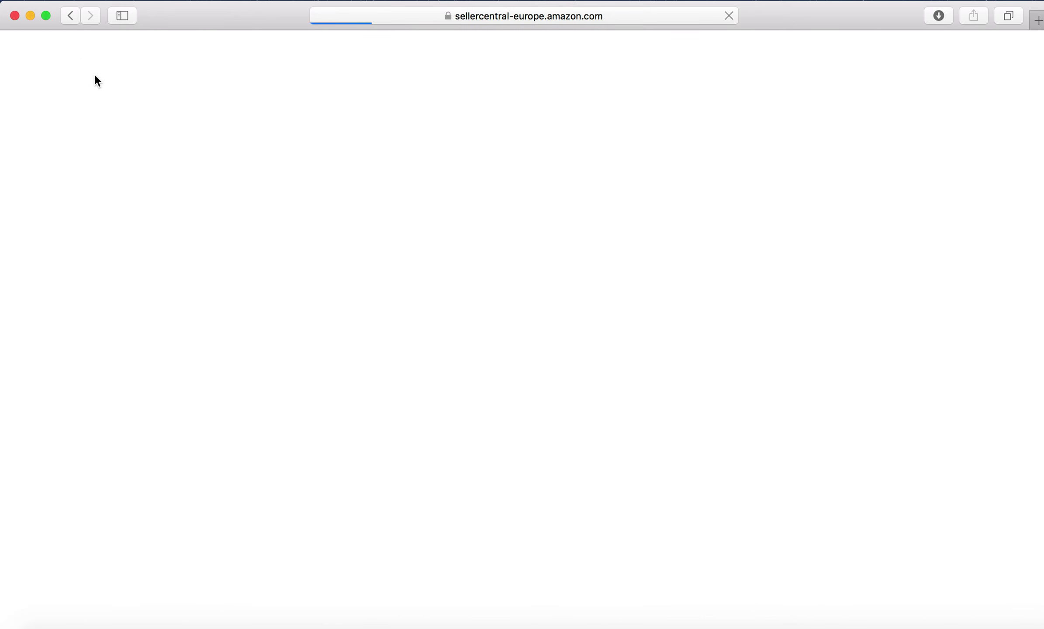
scroll(218, 382, down, 15)
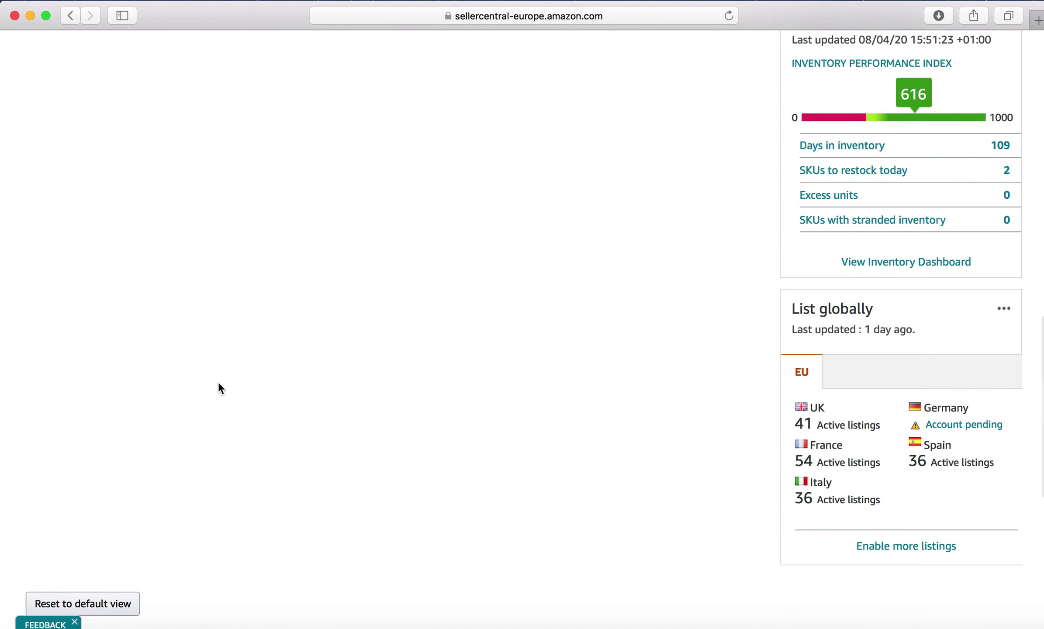
scroll(218, 382, up, 20)
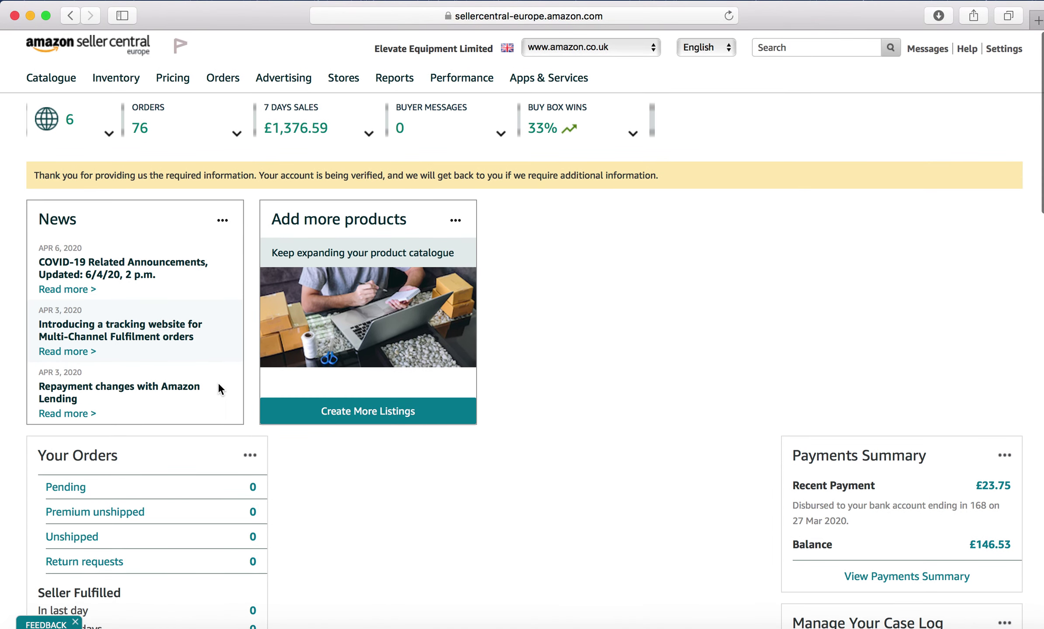
scroll(457, 448, down, 10)
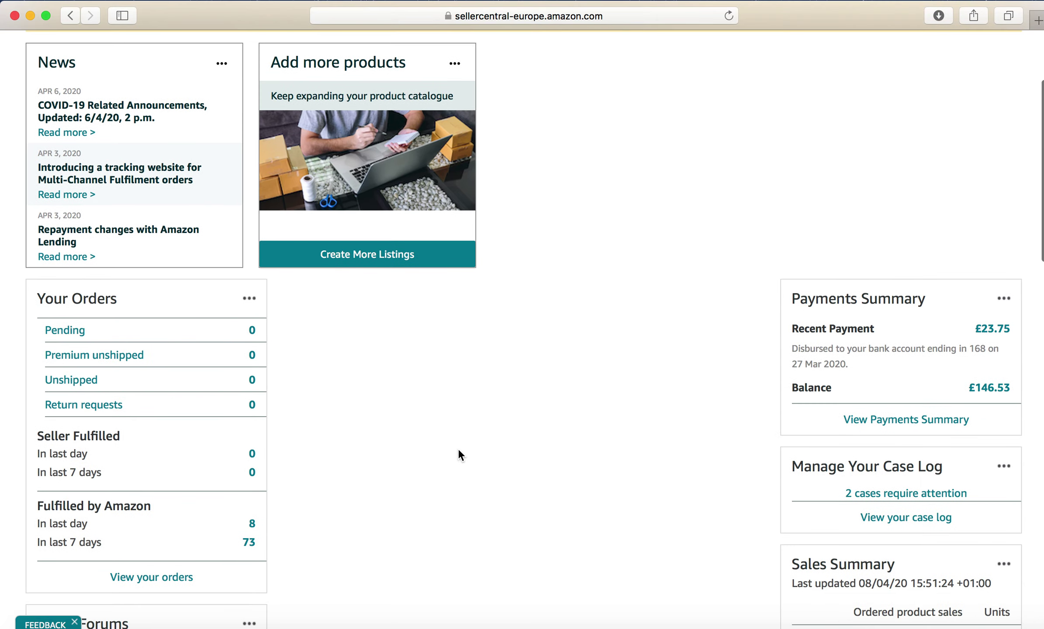
scroll(114, 455, down, 15)
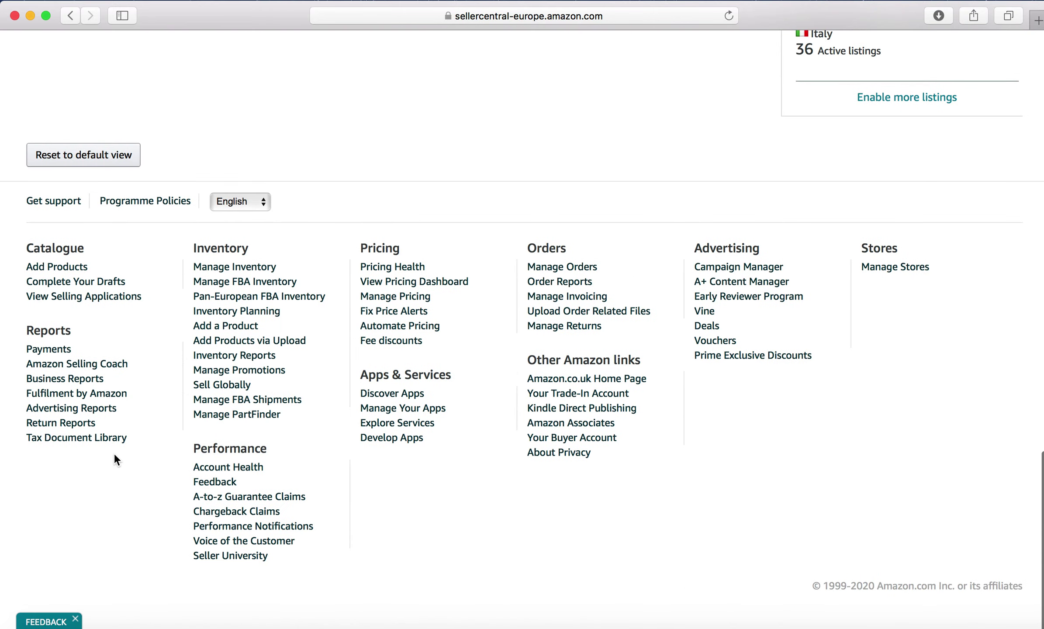
scroll(115, 458, up, 20)
scroll(114, 452, up, 6)
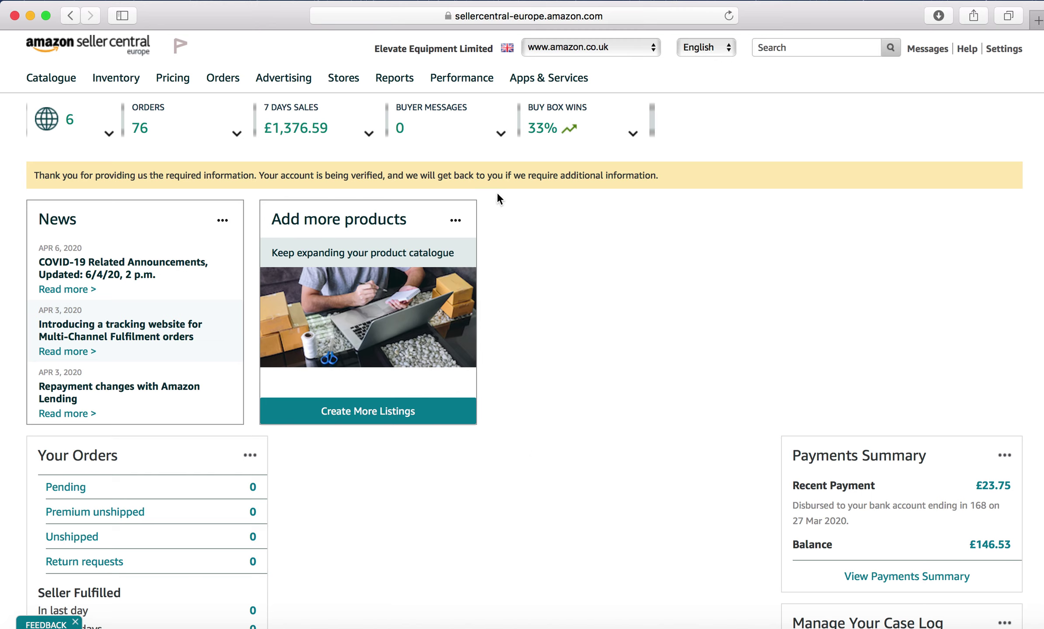
Open the Discover Apps page and look over the Marketplace Appstore's solution categories.
mouse_move(462, 79)
mouse_move(568, 78)
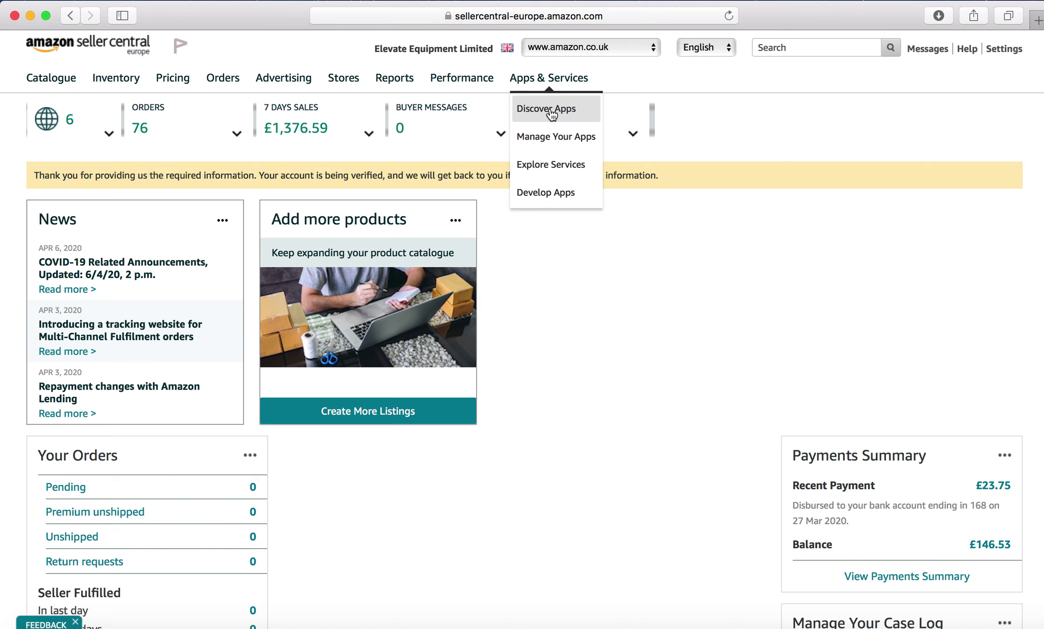
click(551, 109)
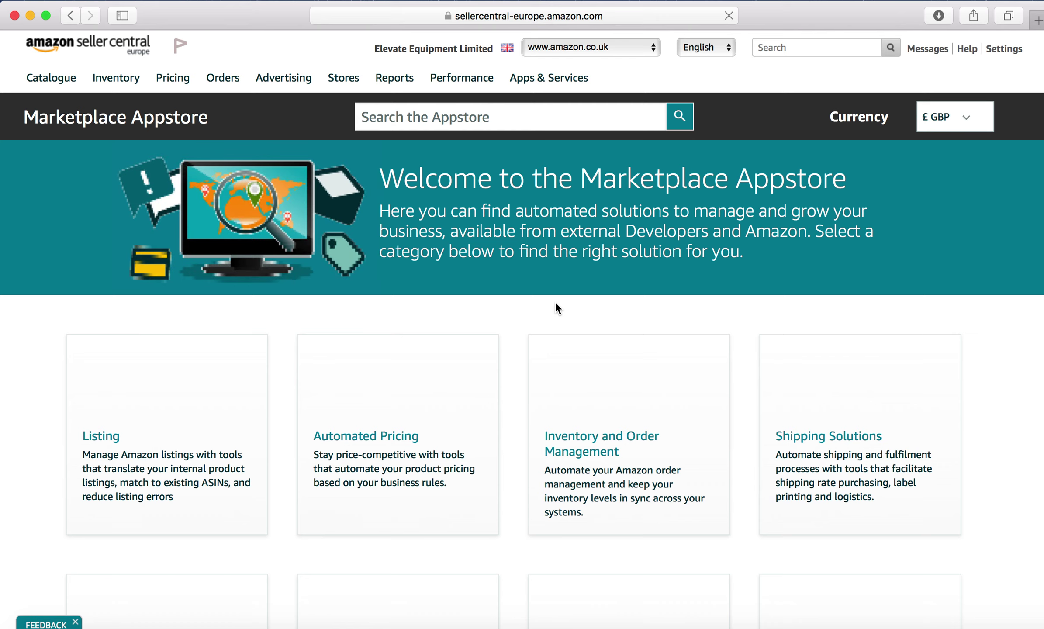
scroll(561, 314, down, 5)
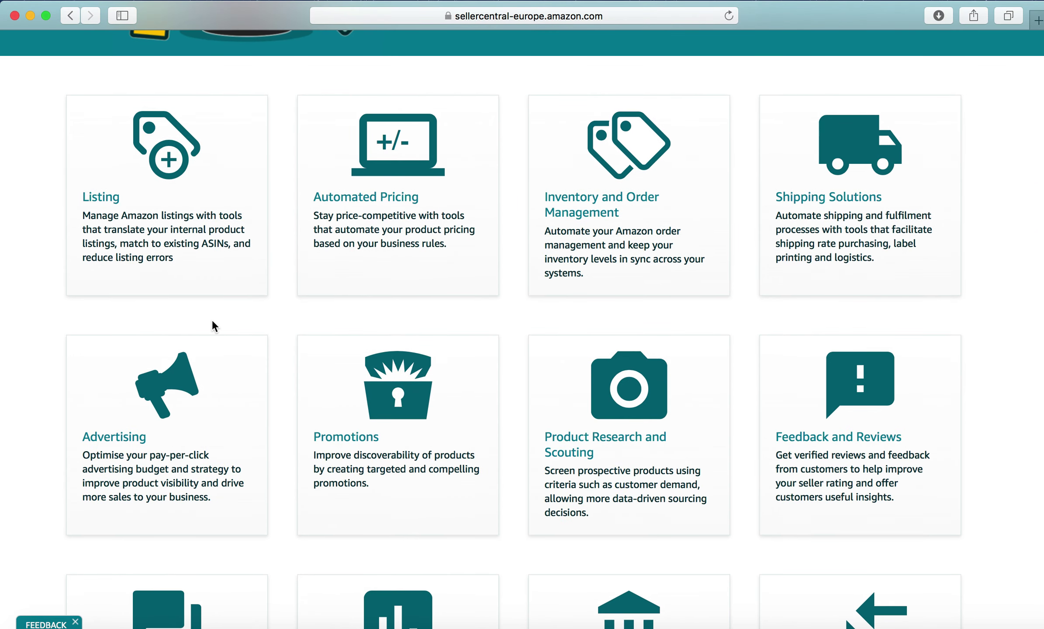
Open the Listing category of the Marketplace Appstore and browse the listing tools with their ratings and prices.
click(103, 200)
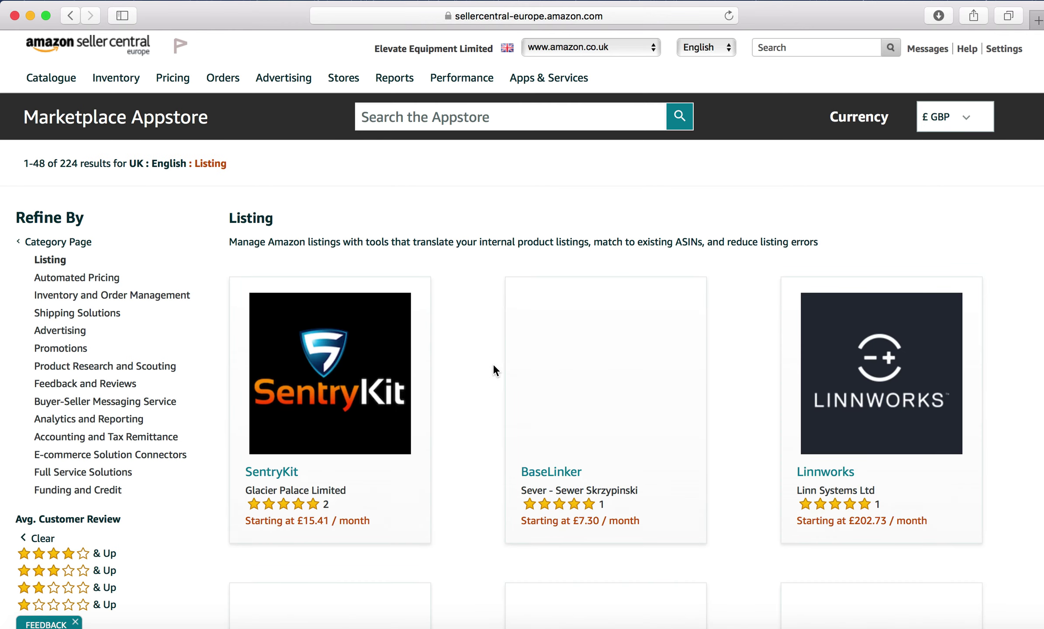
scroll(493, 364, down, 5)
scroll(493, 364, down, 4)
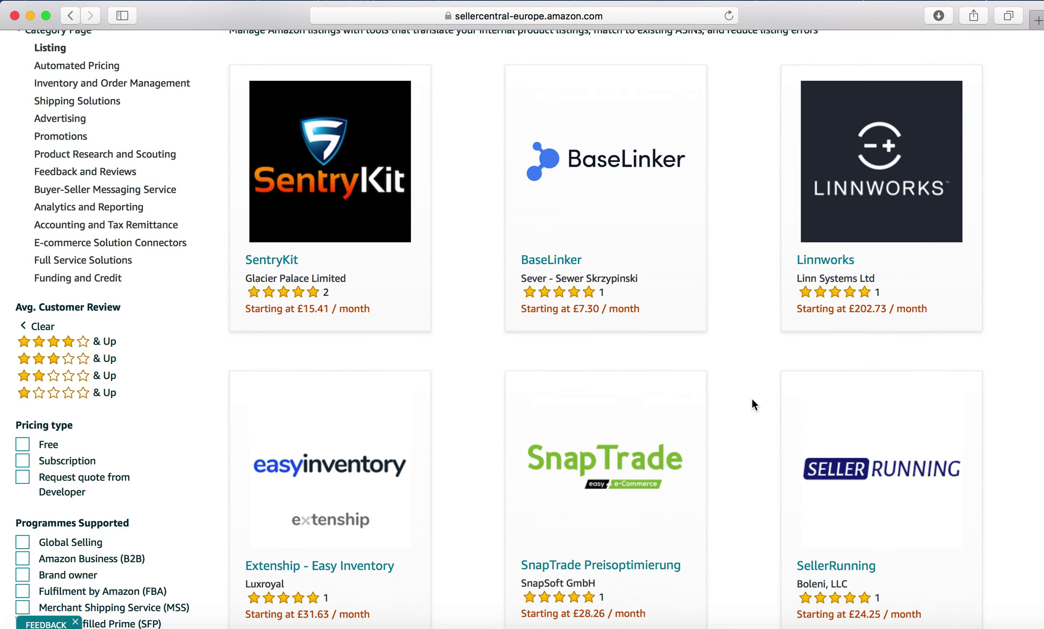
scroll(756, 350, down, 10)
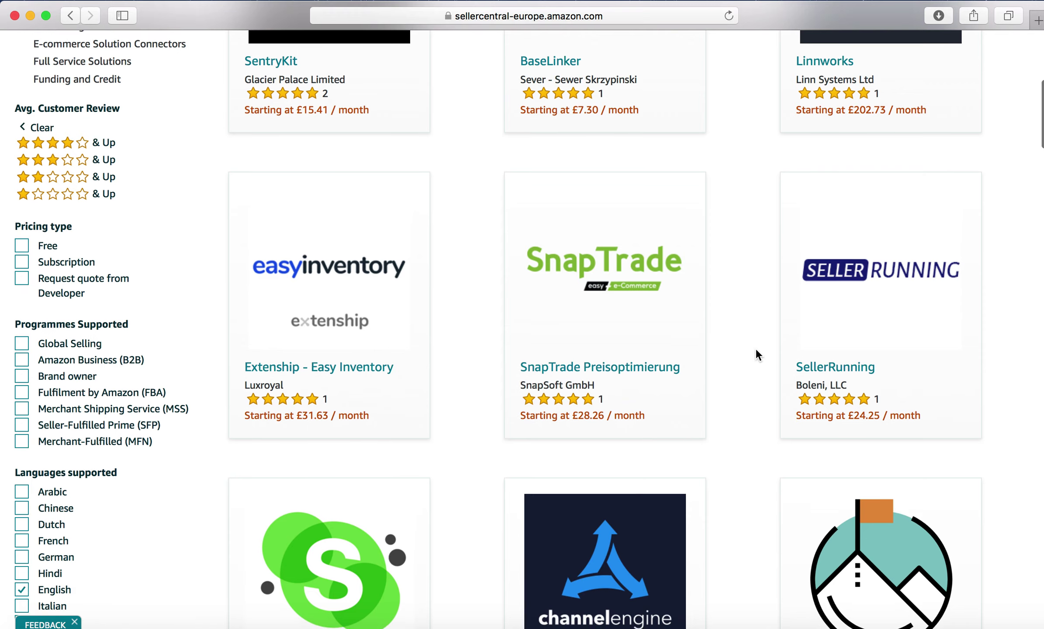
scroll(757, 354, down, 11)
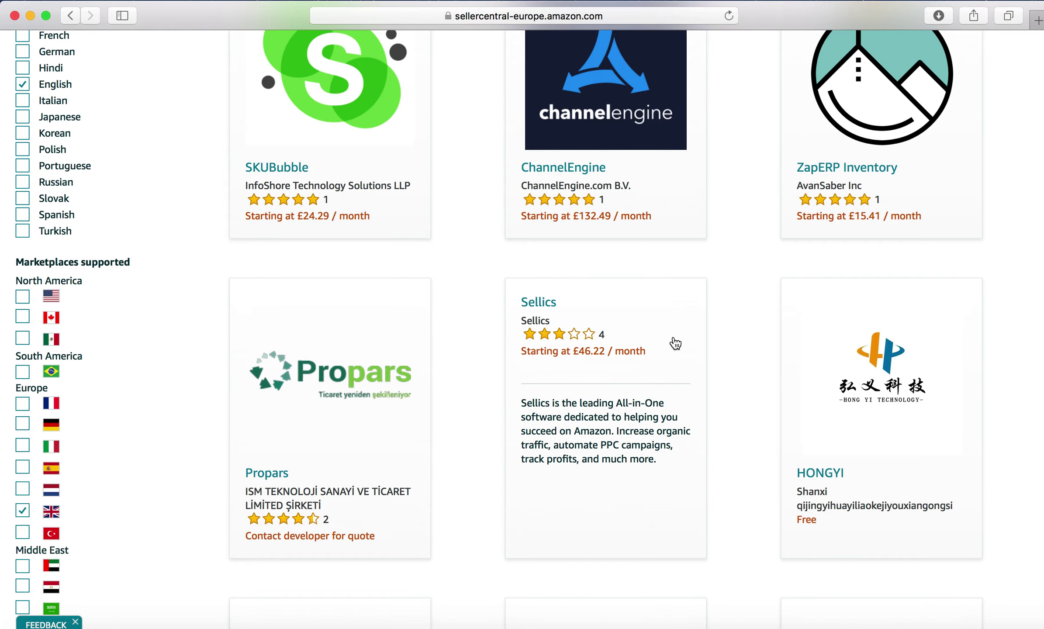
scroll(746, 231, up, 8)
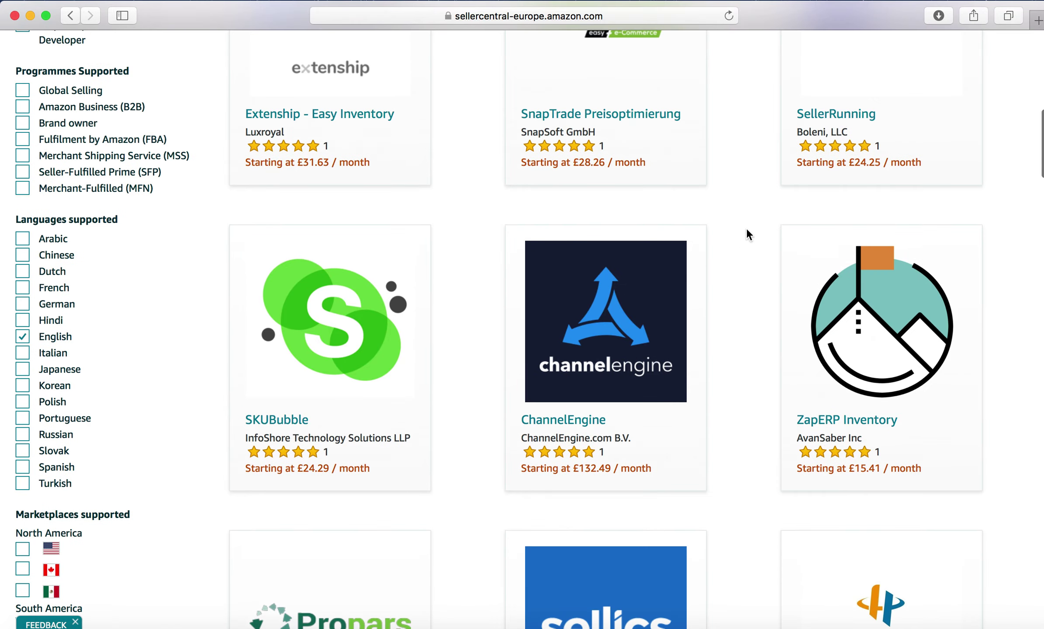
scroll(747, 231, down, 20)
scroll(747, 233, up, 20)
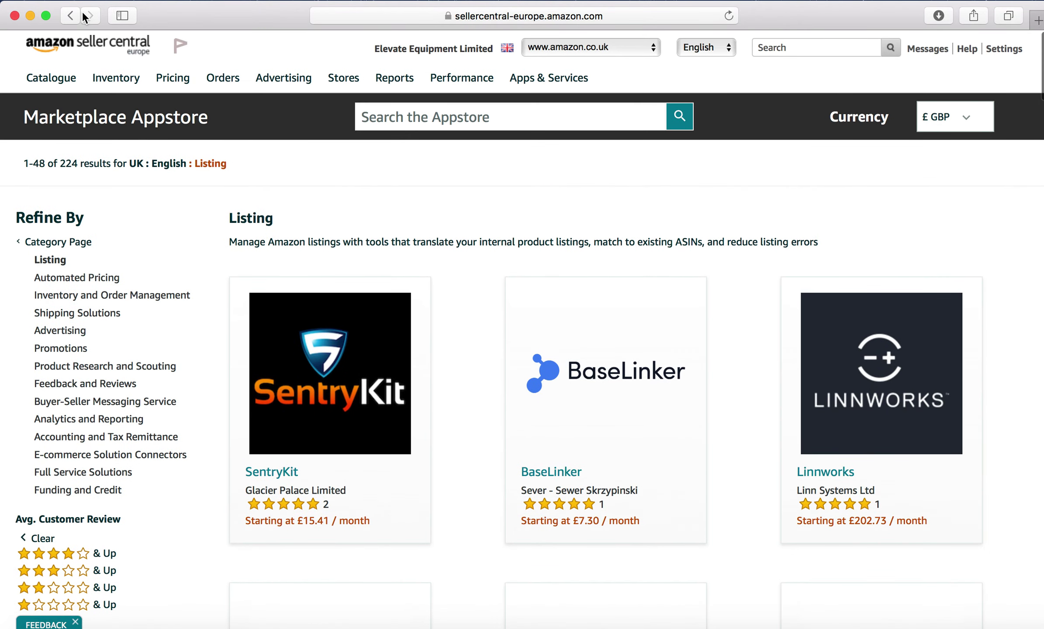
Go back to the Appstore categories, open the Advertising category and browse its apps.
click(71, 15)
scroll(505, 346, down, 5)
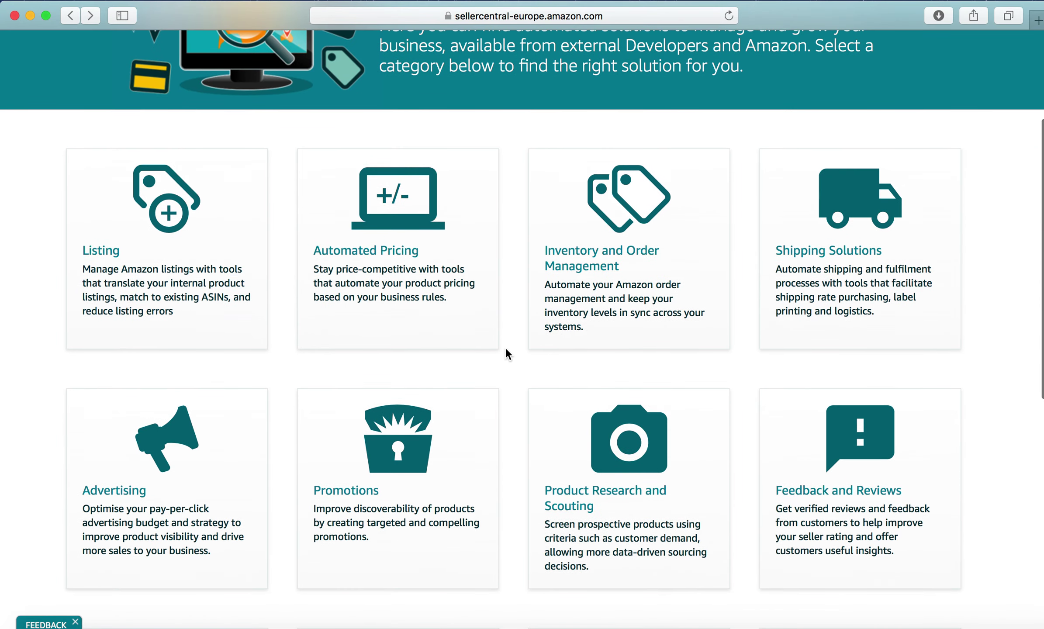
scroll(506, 347, down, 3)
click(129, 368)
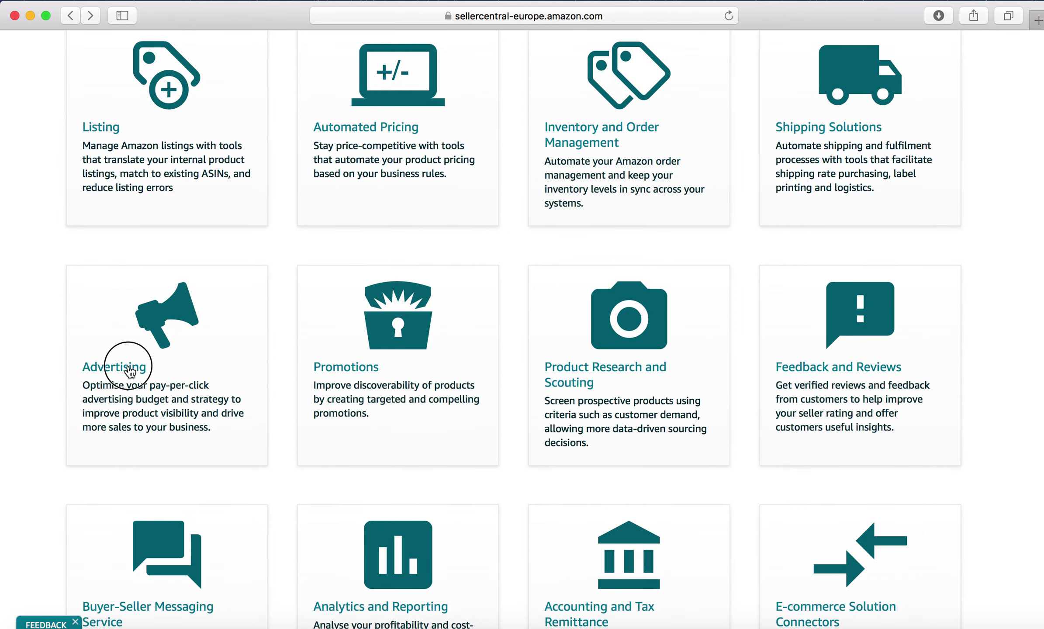
scroll(599, 417, down, 2)
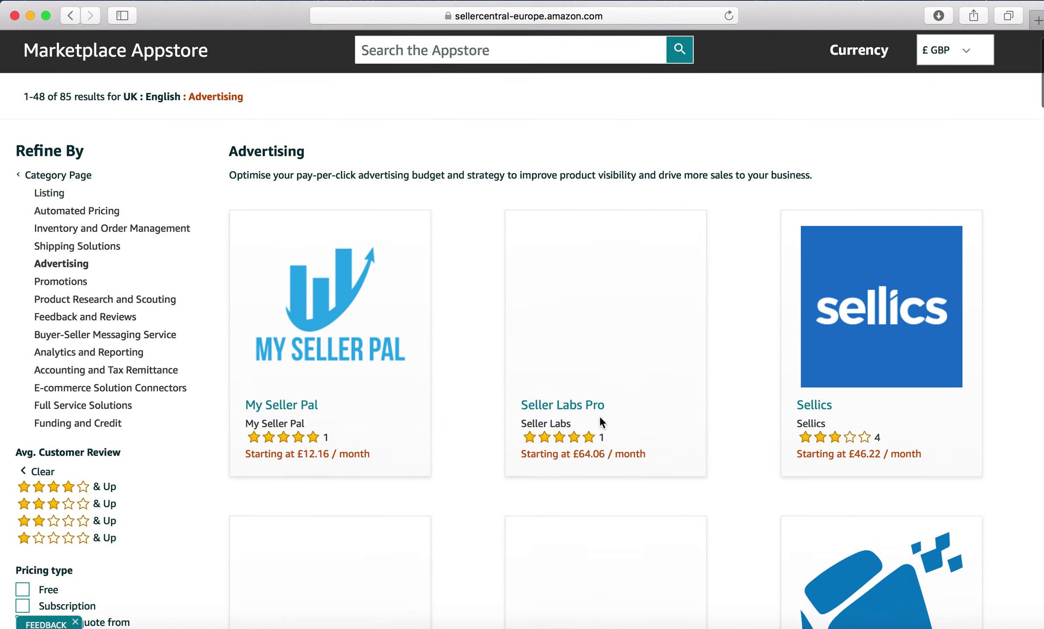
scroll(600, 418, down, 1)
scroll(832, 427, down, 5)
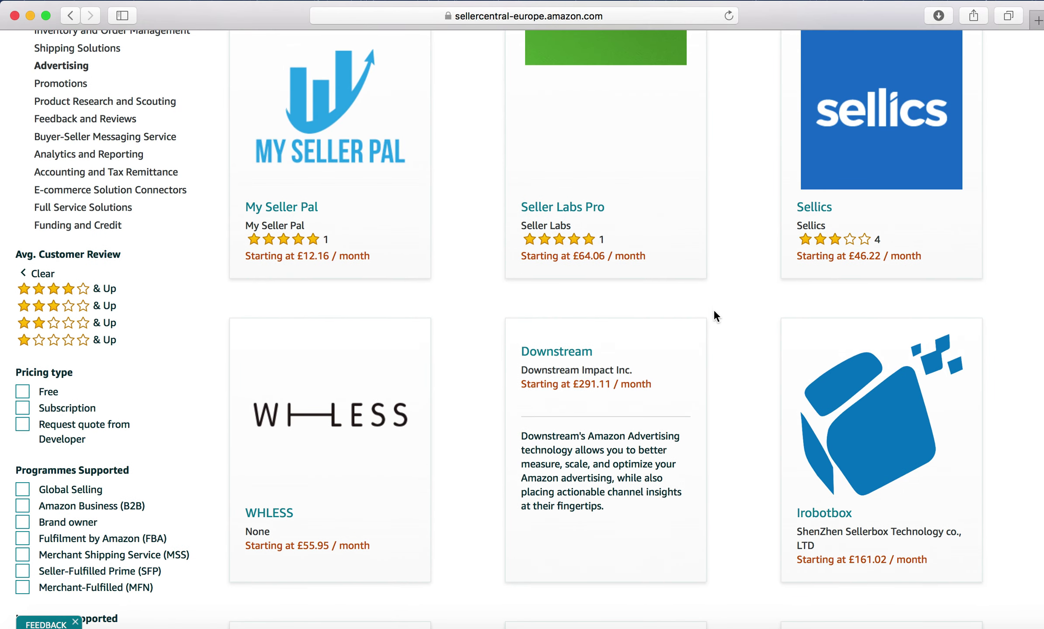
scroll(730, 311, up, 6)
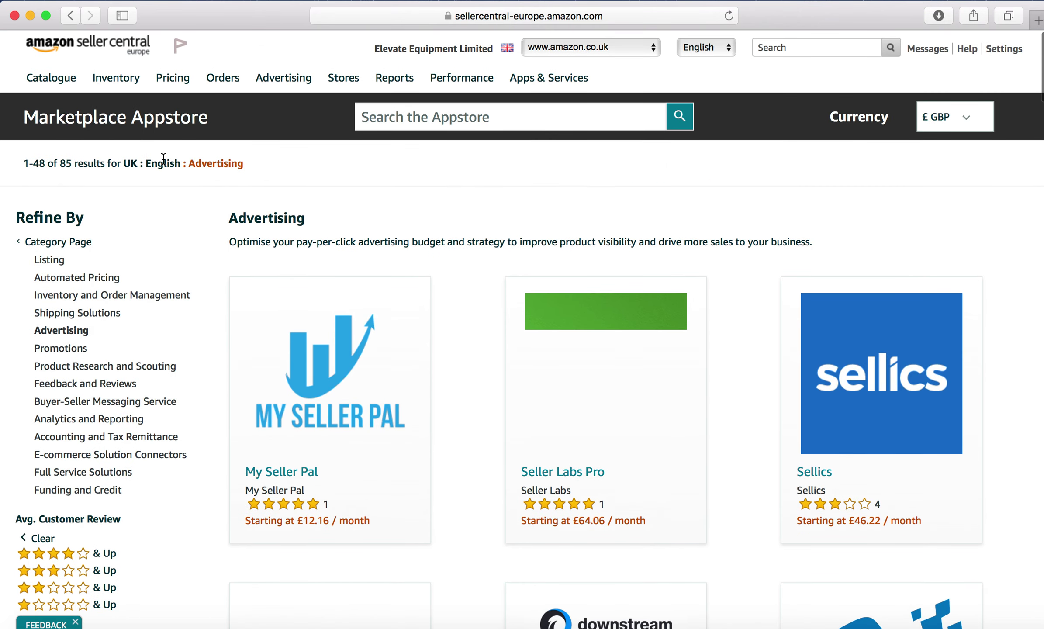
Return to the Marketplace Appstore start page and look through the remaining app categories.
click(71, 16)
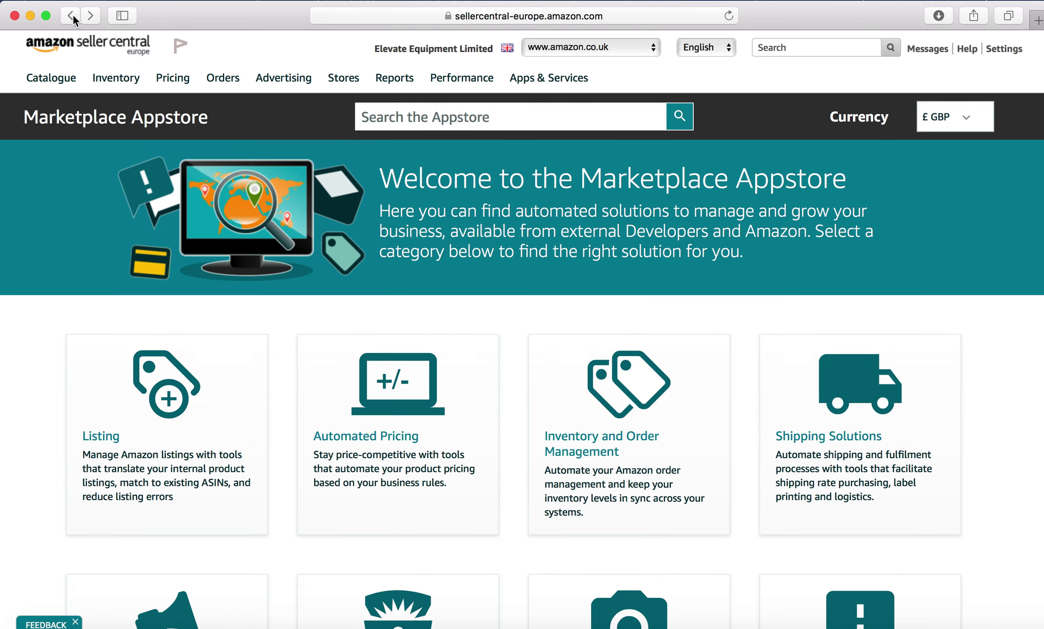
scroll(785, 536, down, 10)
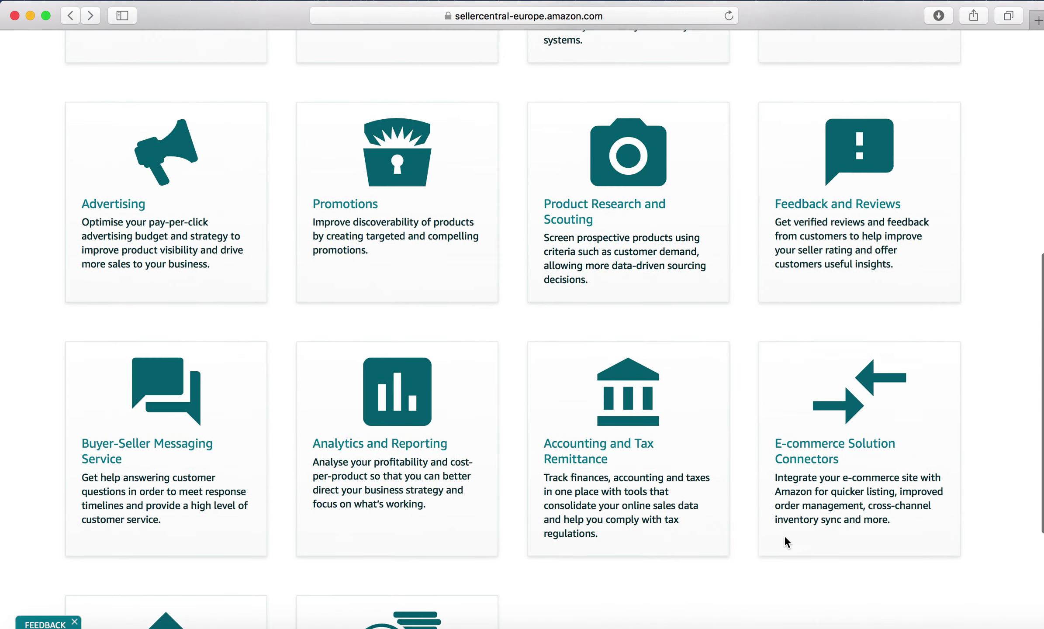
scroll(721, 457, down, 5)
scroll(720, 457, up, 16)
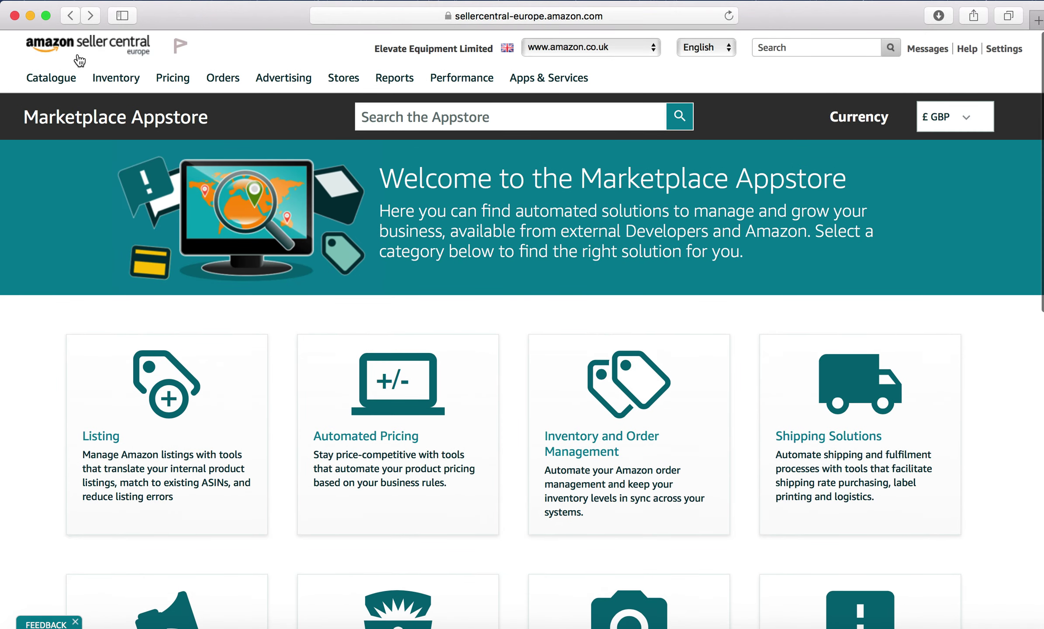
Return to the Seller Central home dashboard and review its case log, Sales Summary, Inventory Planning and List globally sections.
click(80, 47)
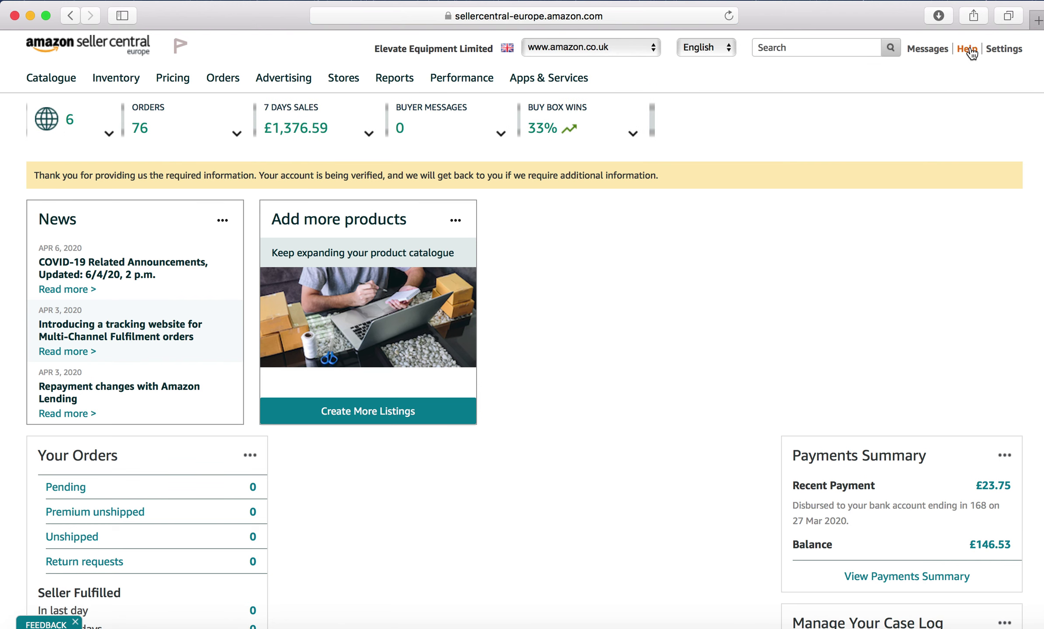
mouse_move(1004, 49)
scroll(803, 338, down, 10)
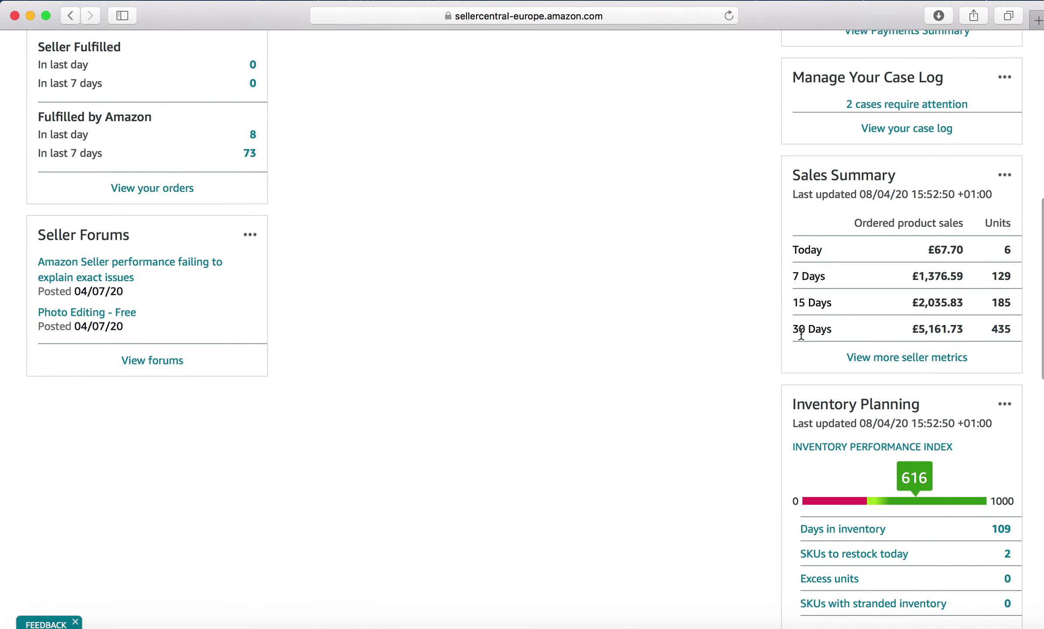
scroll(801, 332, down, 10)
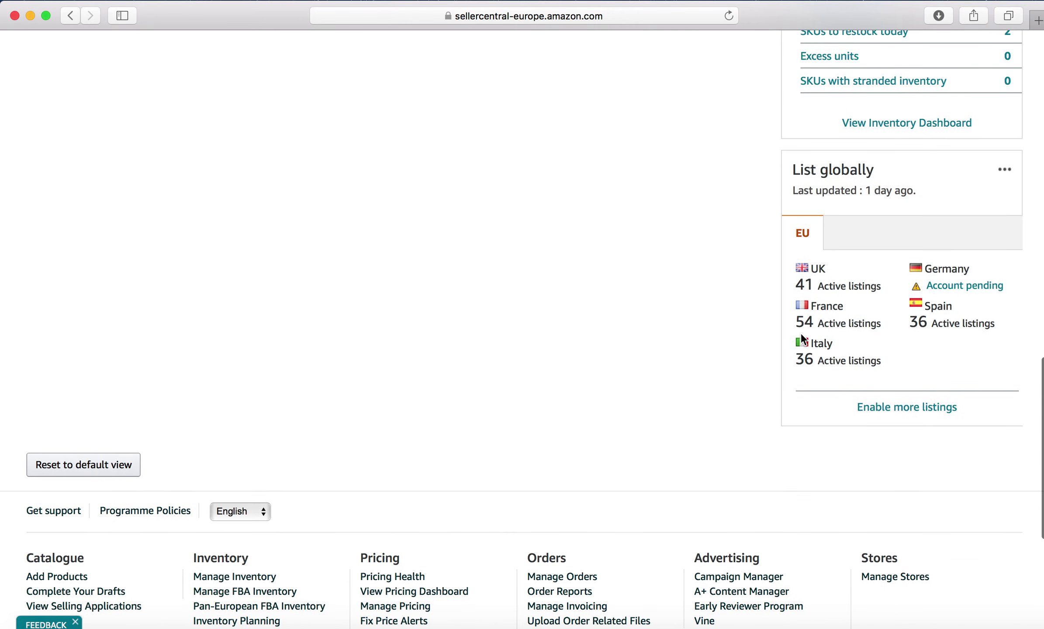
scroll(802, 338, down, 3)
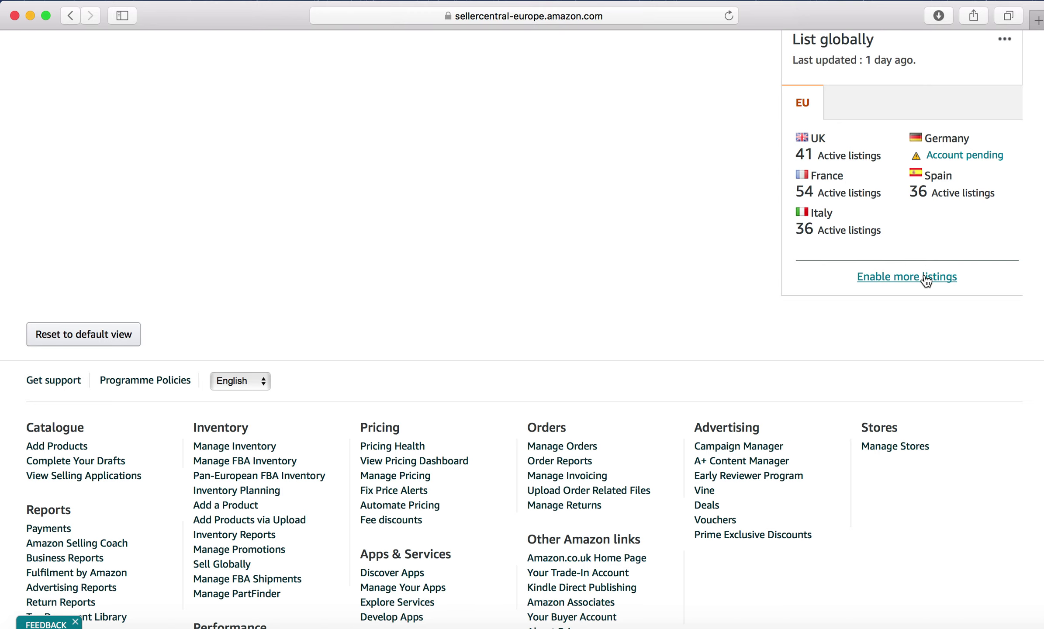
scroll(668, 151, up, 20)
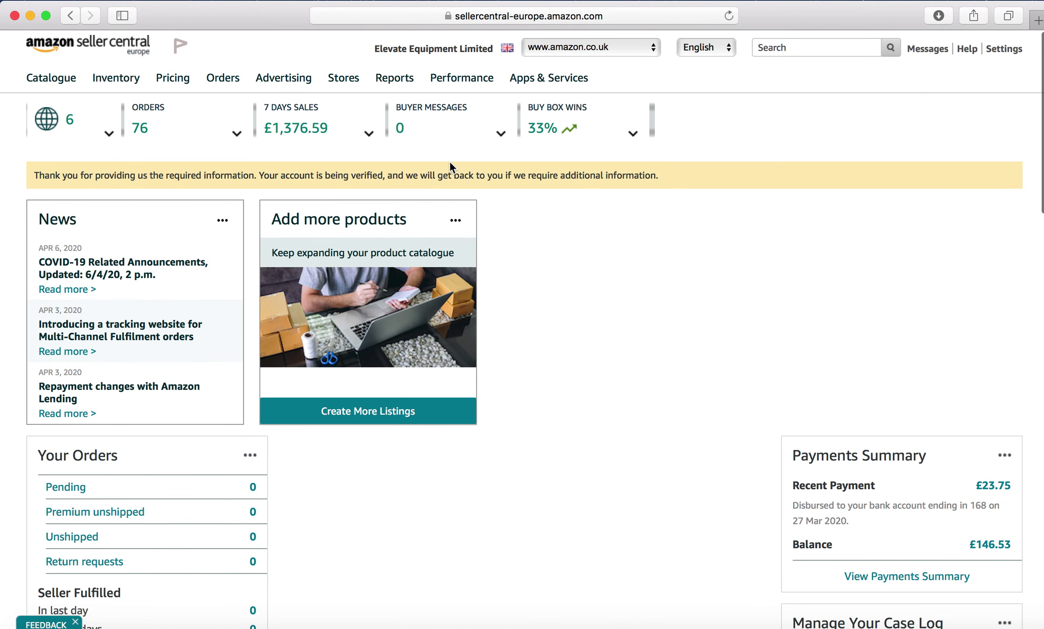
Reload the home dashboard and look over the available Inventory options, such as Add a Product.
click(133, 49)
scroll(561, 420, down, 2)
scroll(561, 420, up, 2)
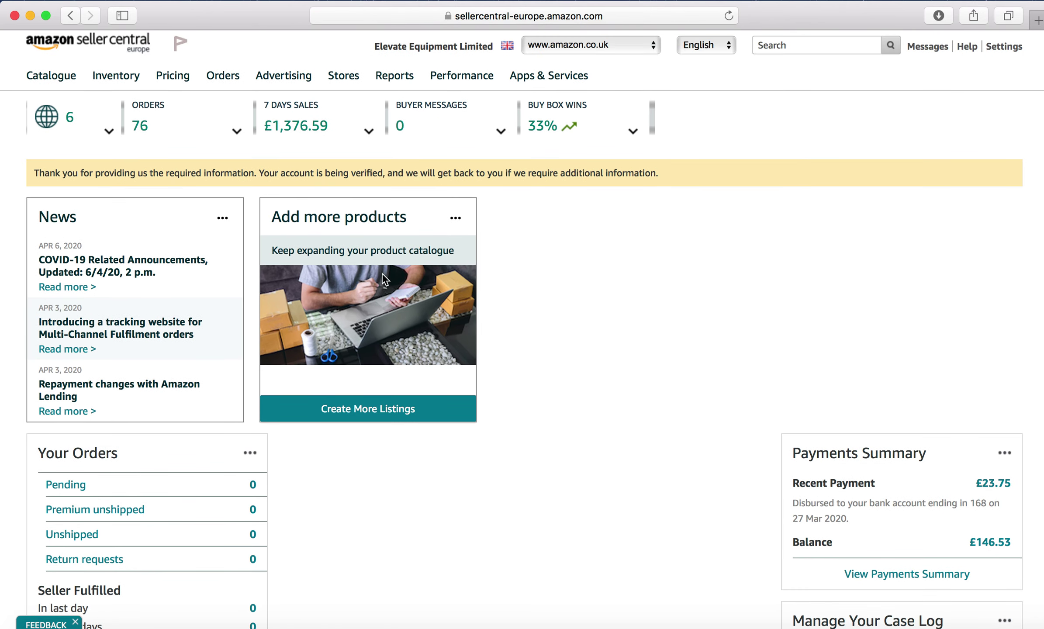
mouse_move(116, 76)
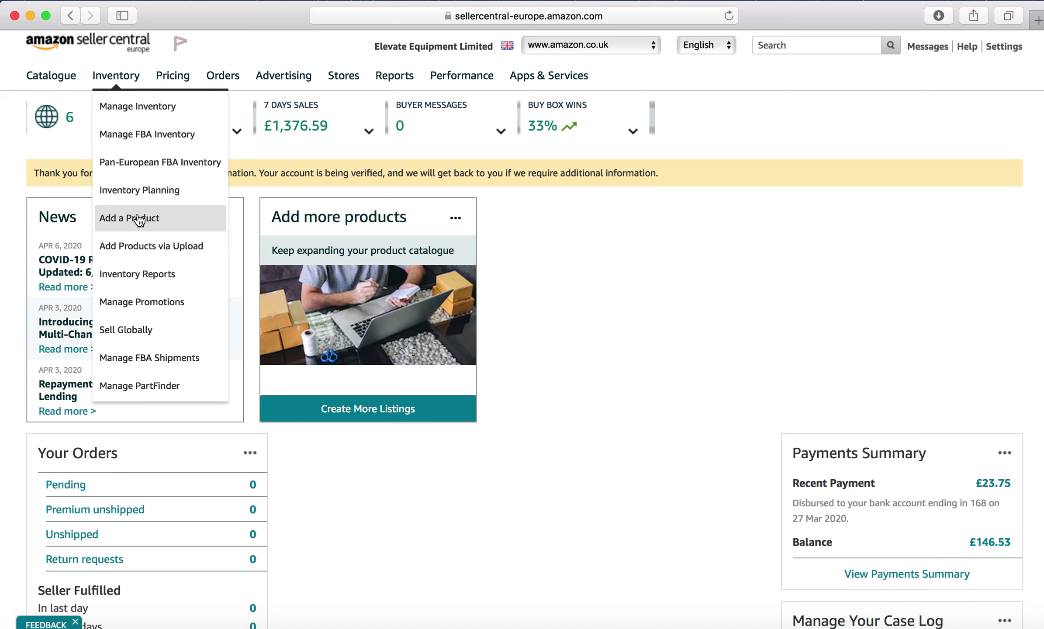